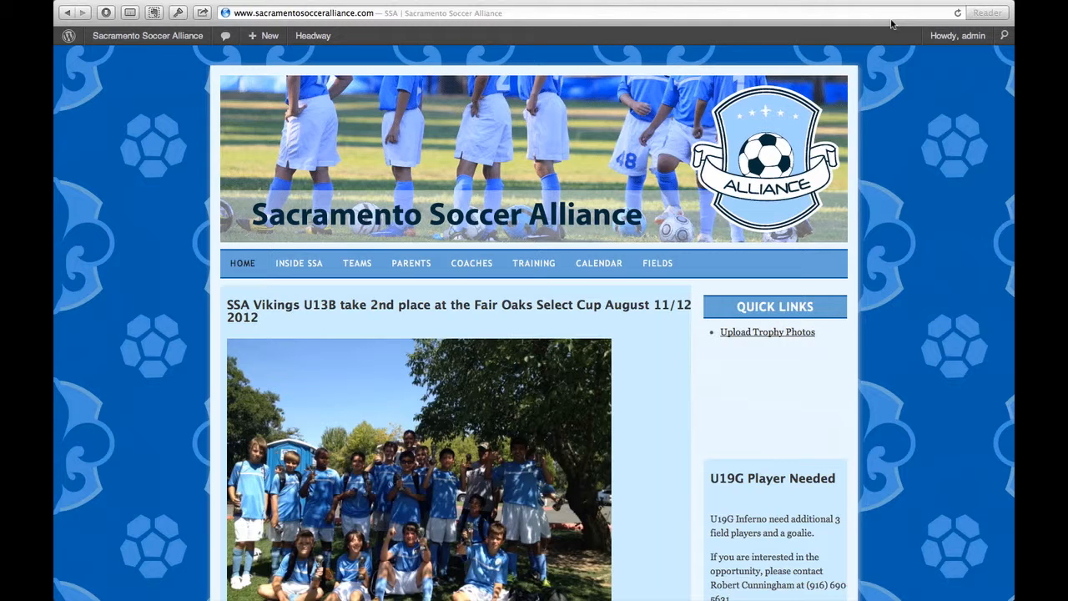
Go to the My Groups page at allplayers.com/groups
click(890, 14)
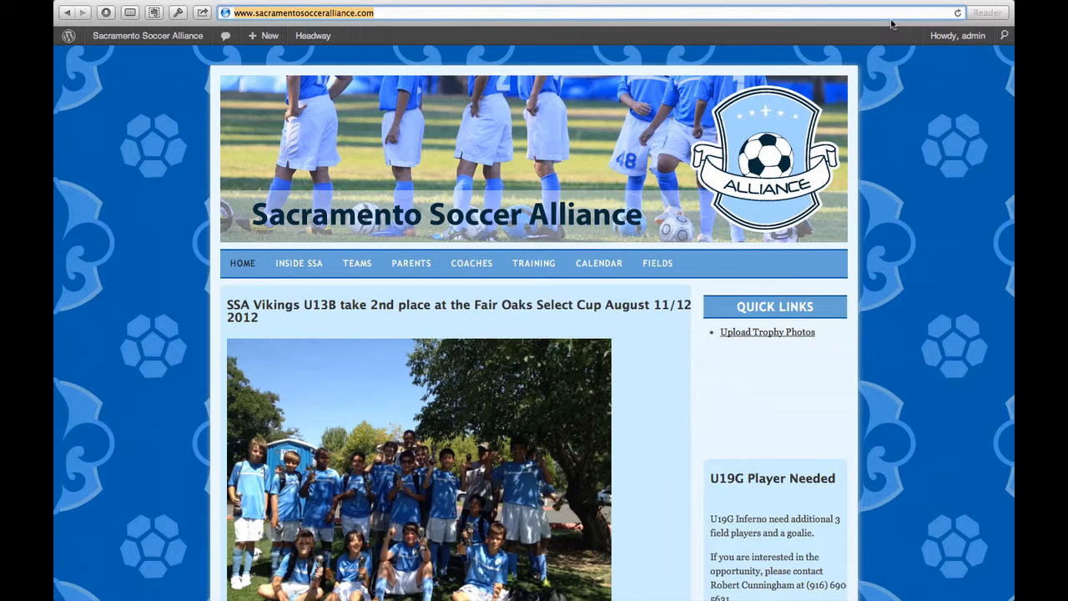
text(all)
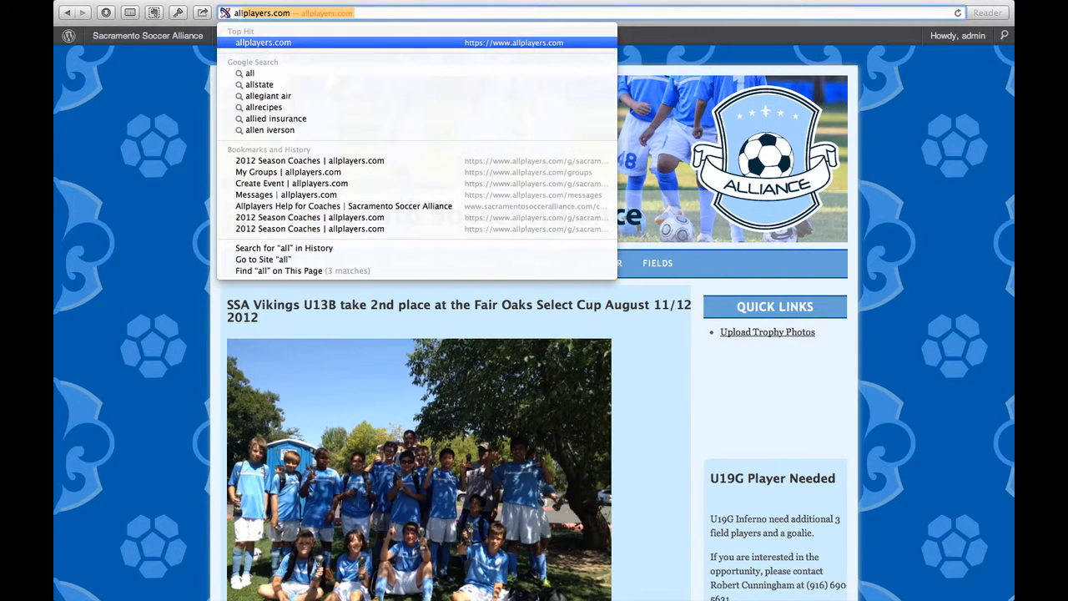
text(players.com/)
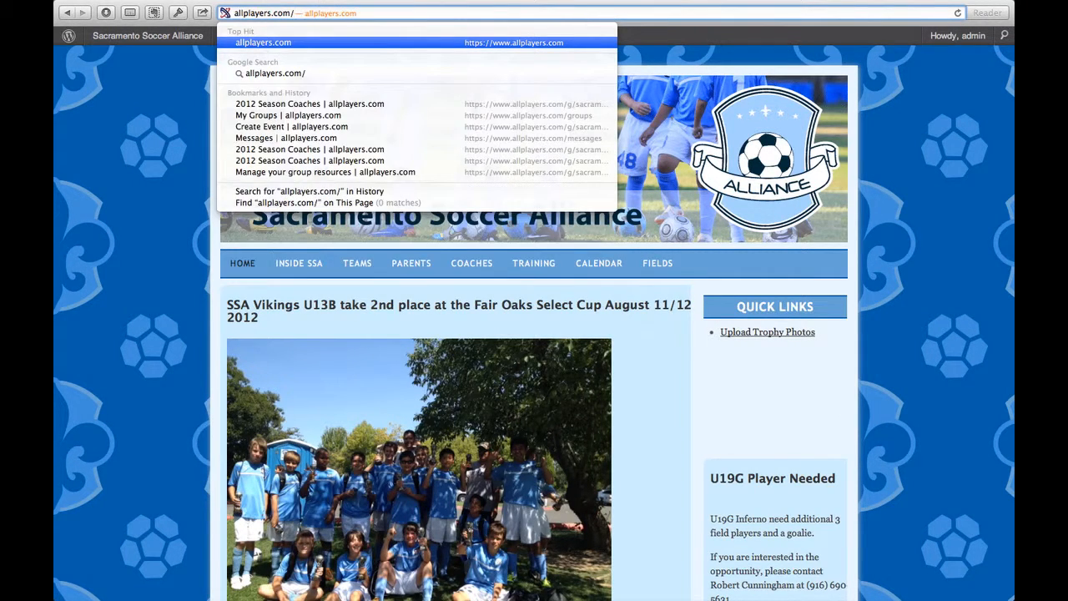
text(g)
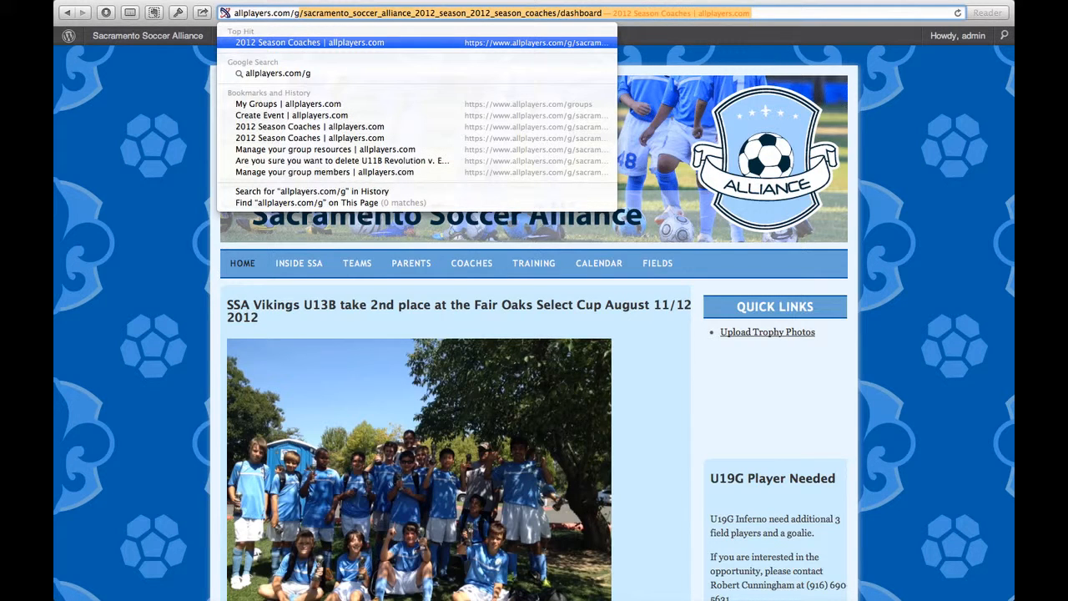
text(r)
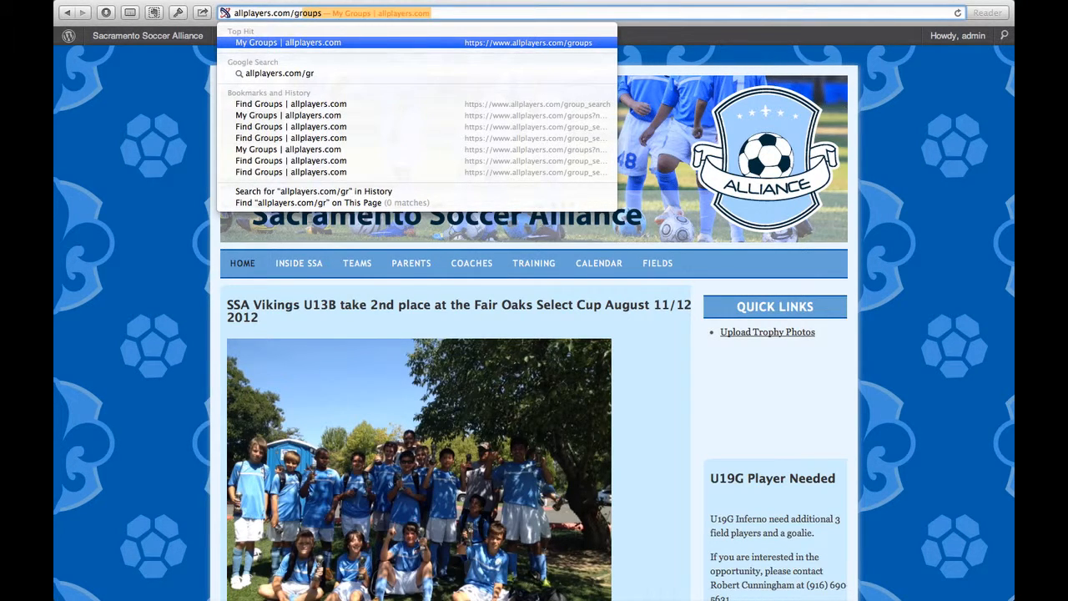
key(Return)
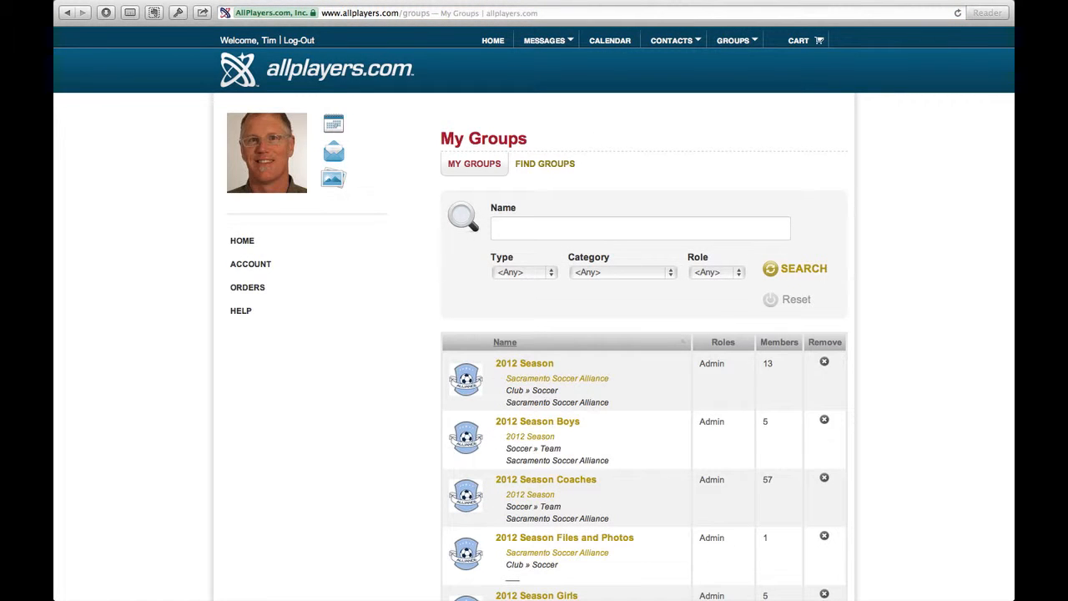
Open the 2012 Season Coaches group from the list of groups
scroll(898, 307, down, 1)
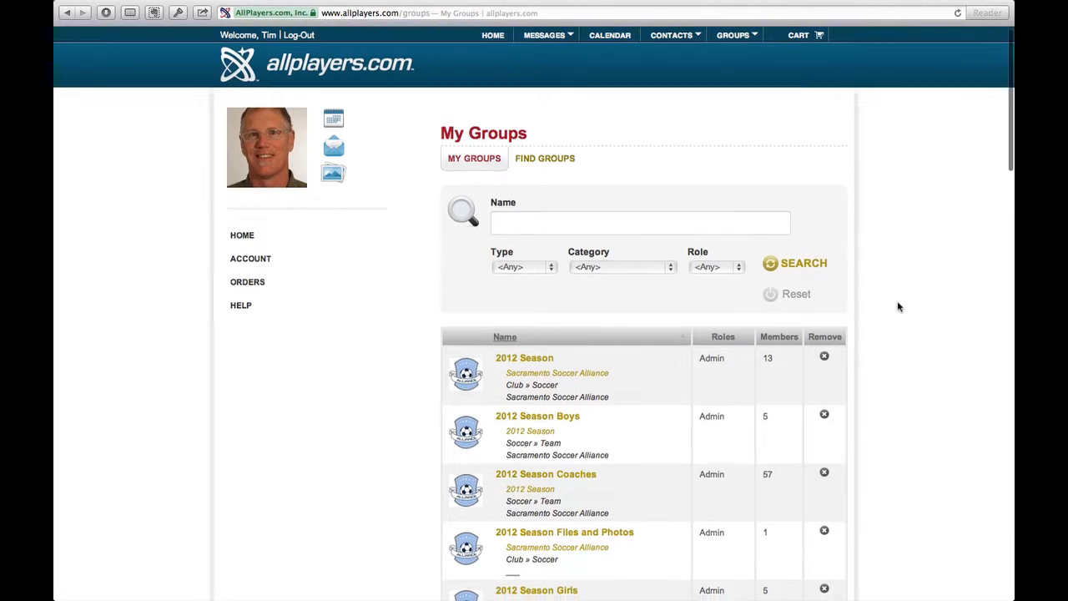
scroll(898, 306, down, 3)
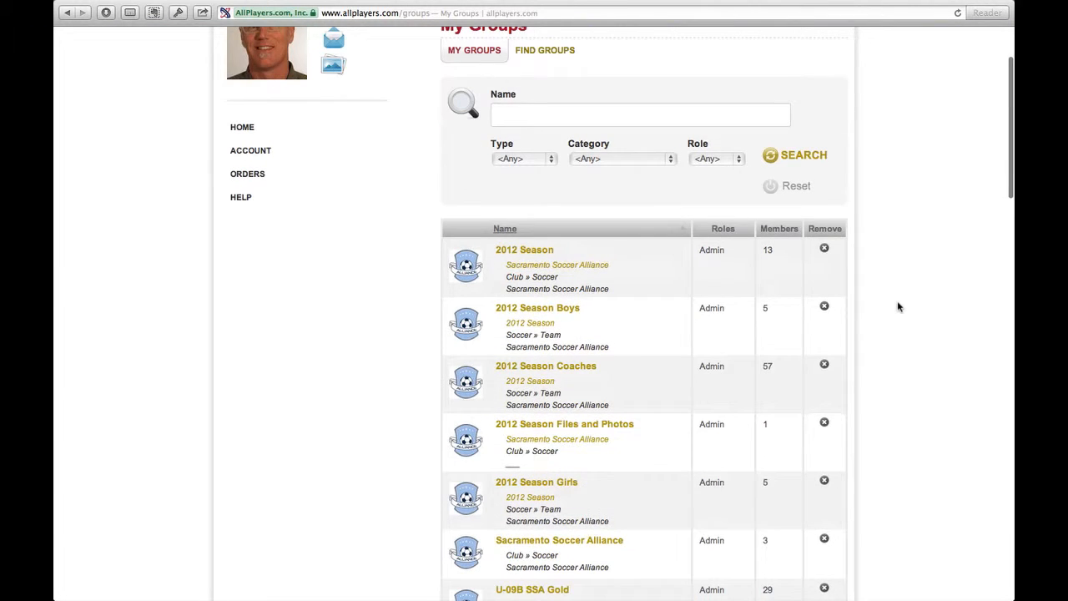
click(554, 370)
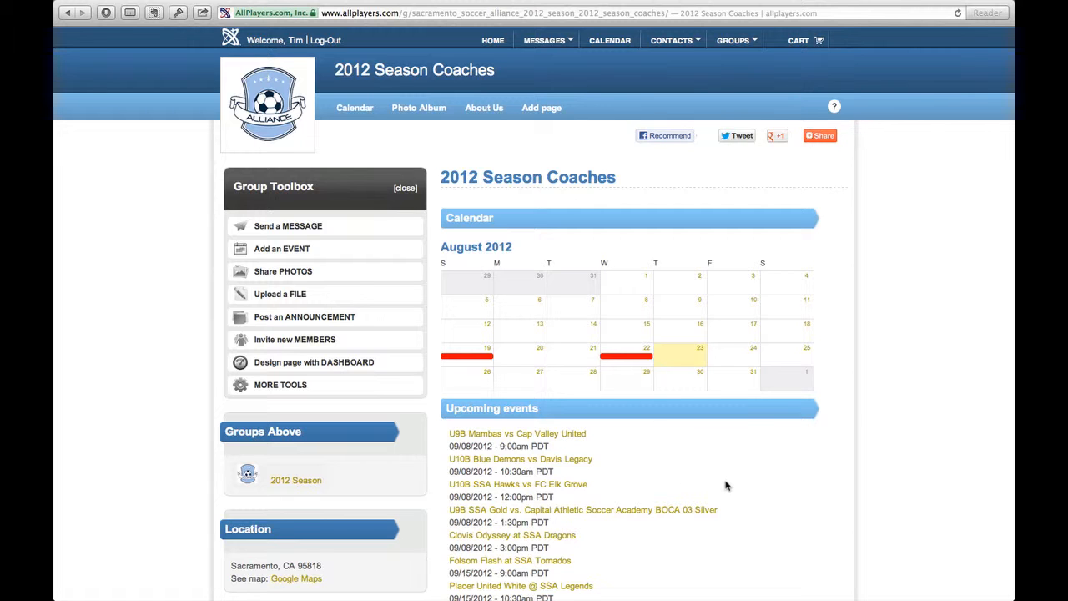
Start adding a new event to the 2012 Season Coaches group calendar
scroll(726, 483, down, 4)
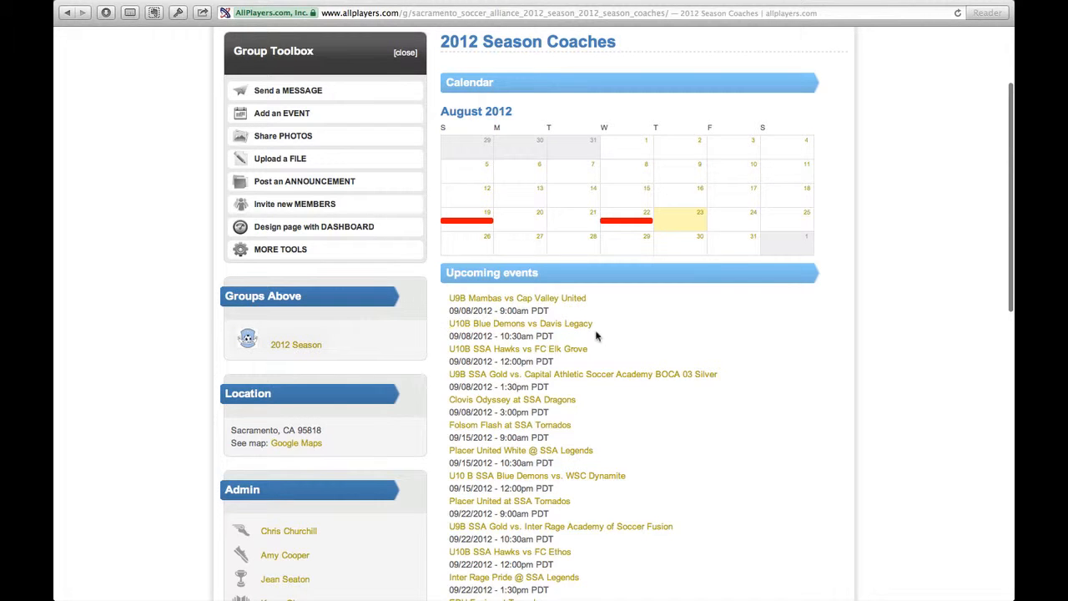
scroll(756, 370, up, 3)
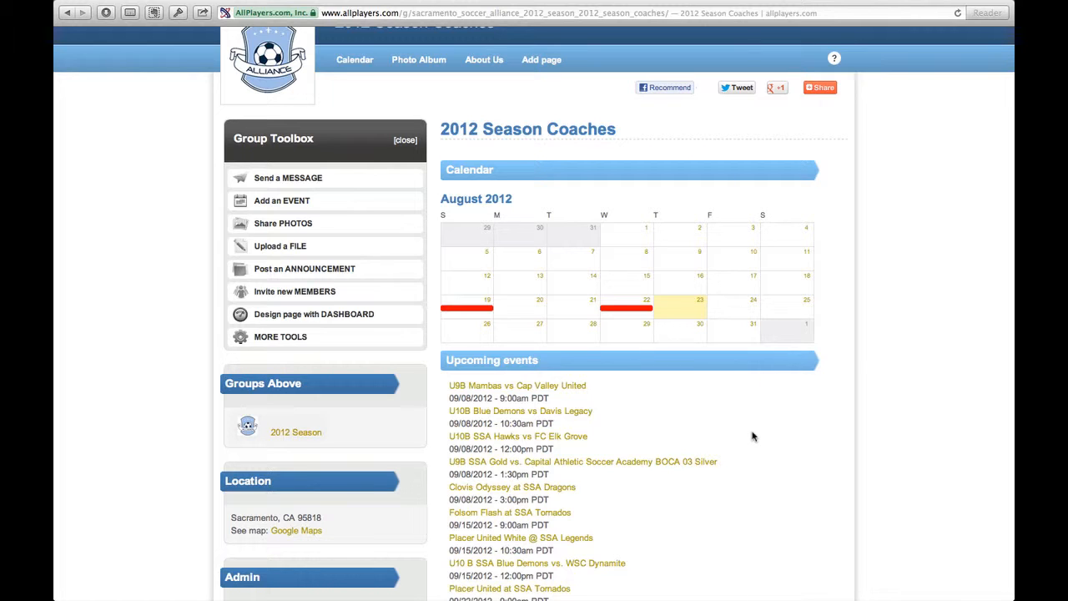
scroll(752, 436, up, 1)
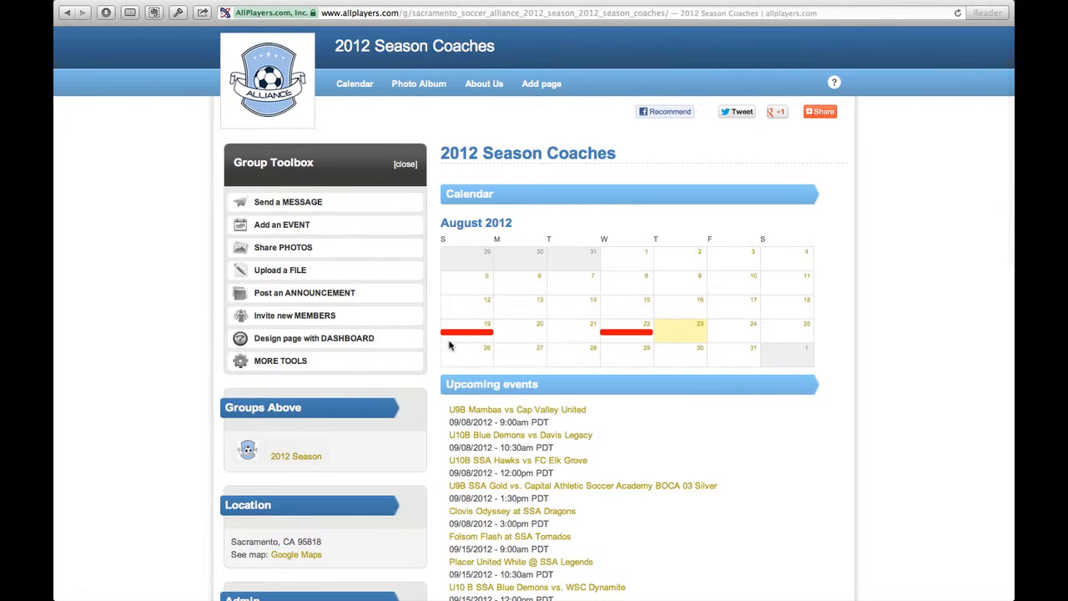
click(295, 232)
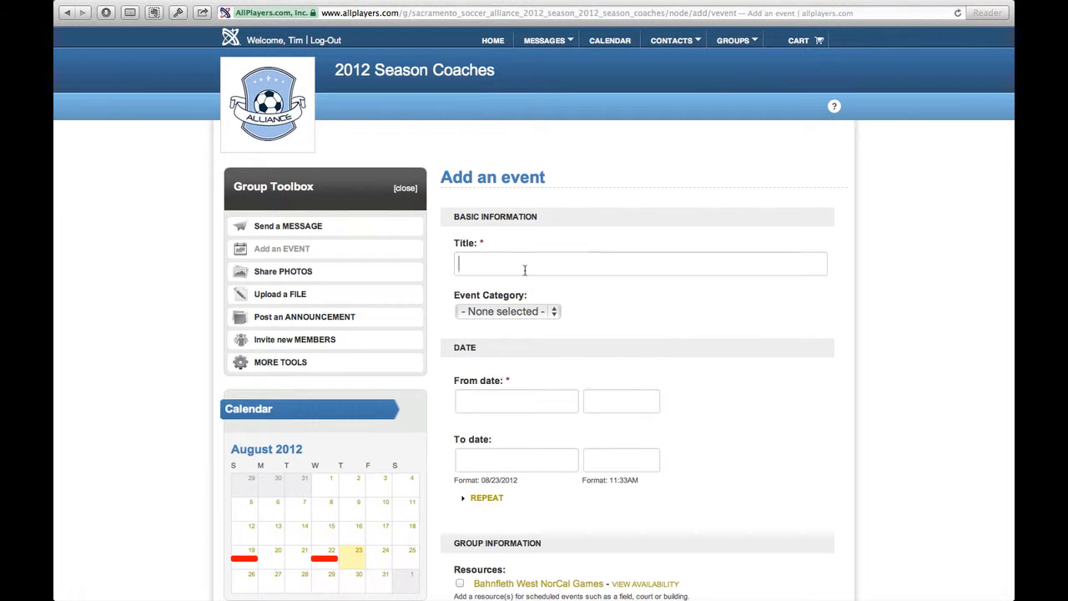
Title the event "U11B Revolution v. EG White TEST GAME" and leave the event category unselected
click(524, 269)
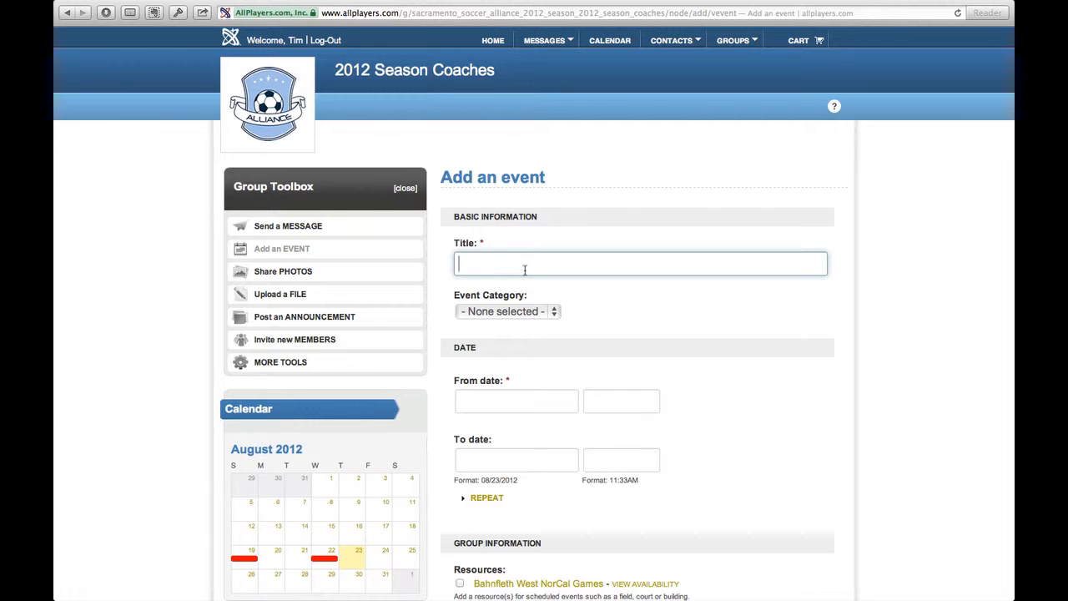
text(U11)
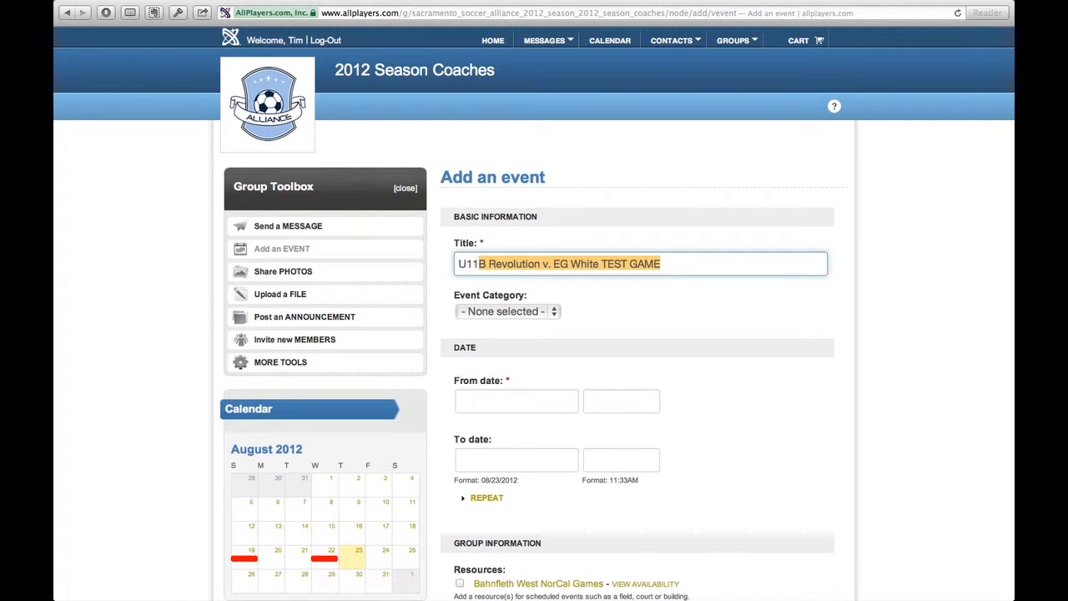
key(Right)
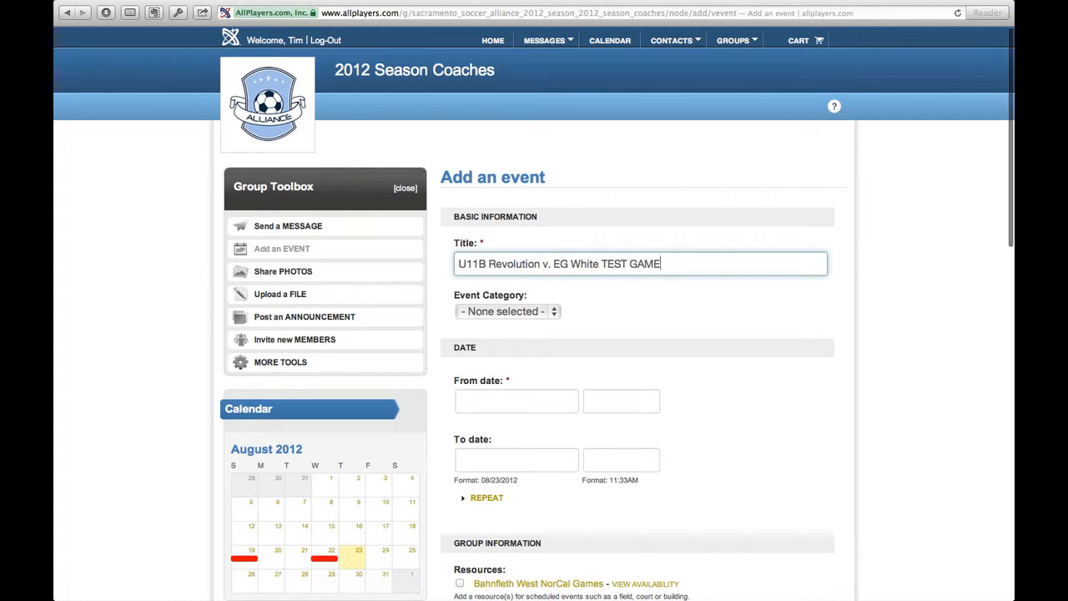
click(516, 312)
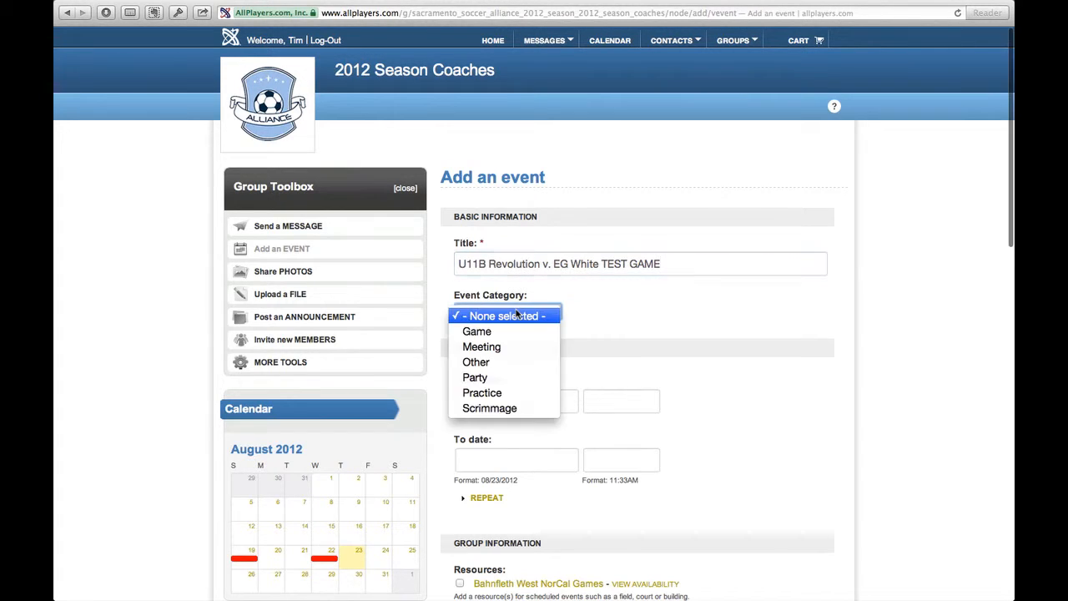
click(587, 318)
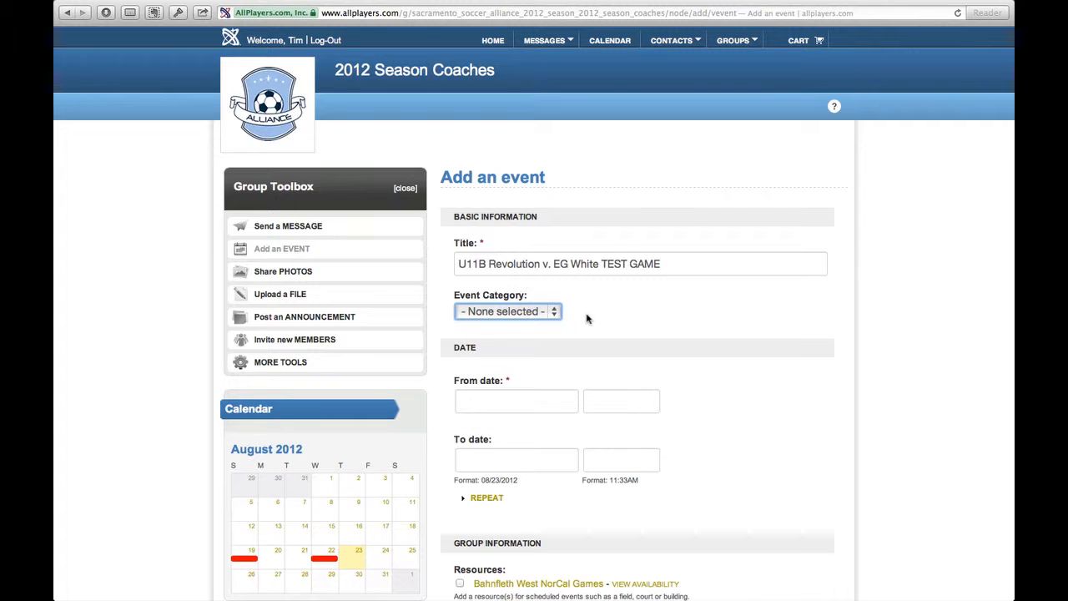
Set the event's start to 08/23/2012 at 01:00PM
click(534, 400)
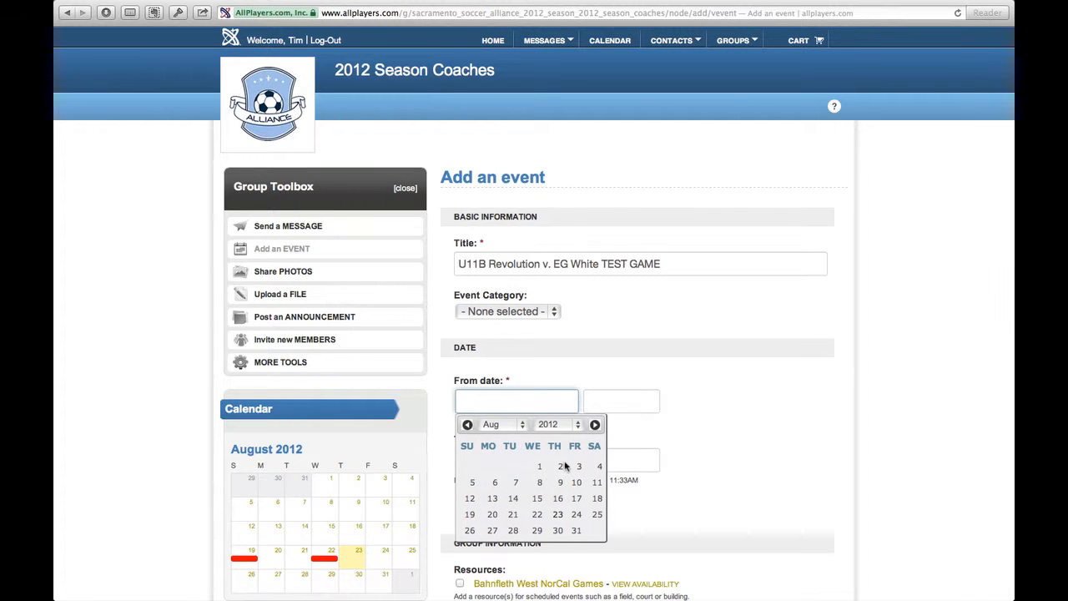
click(557, 515)
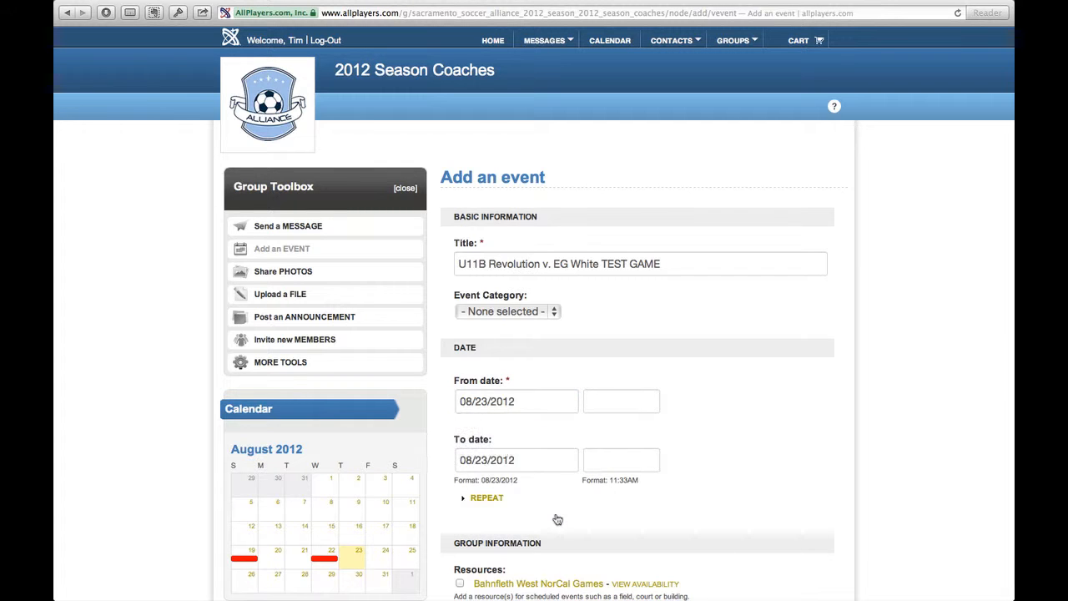
click(626, 400)
text(1)
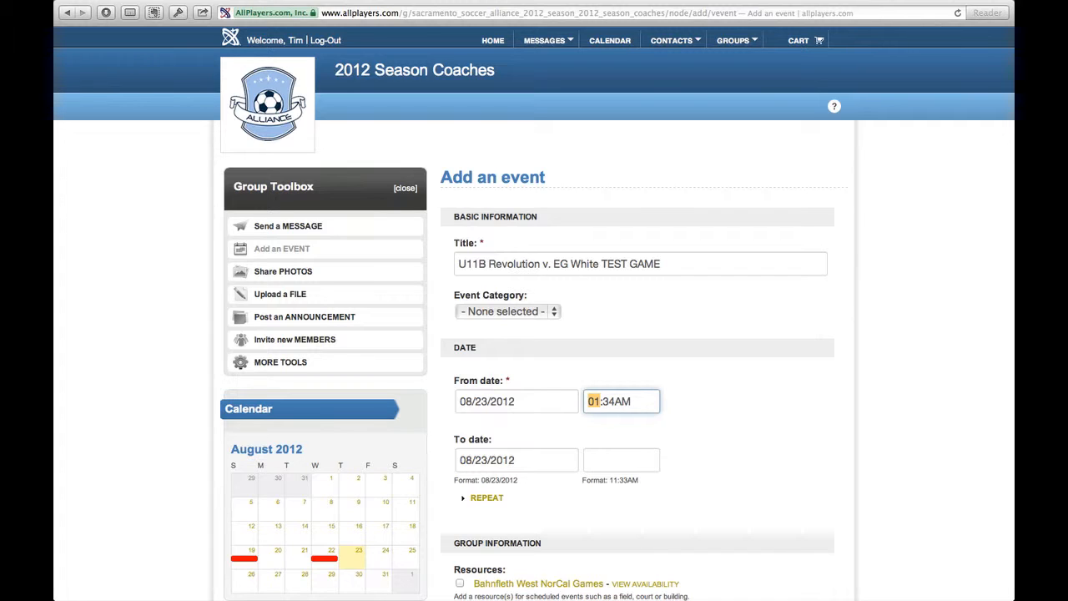
text(:00)
key(Right)
text(p)
key(Tab)
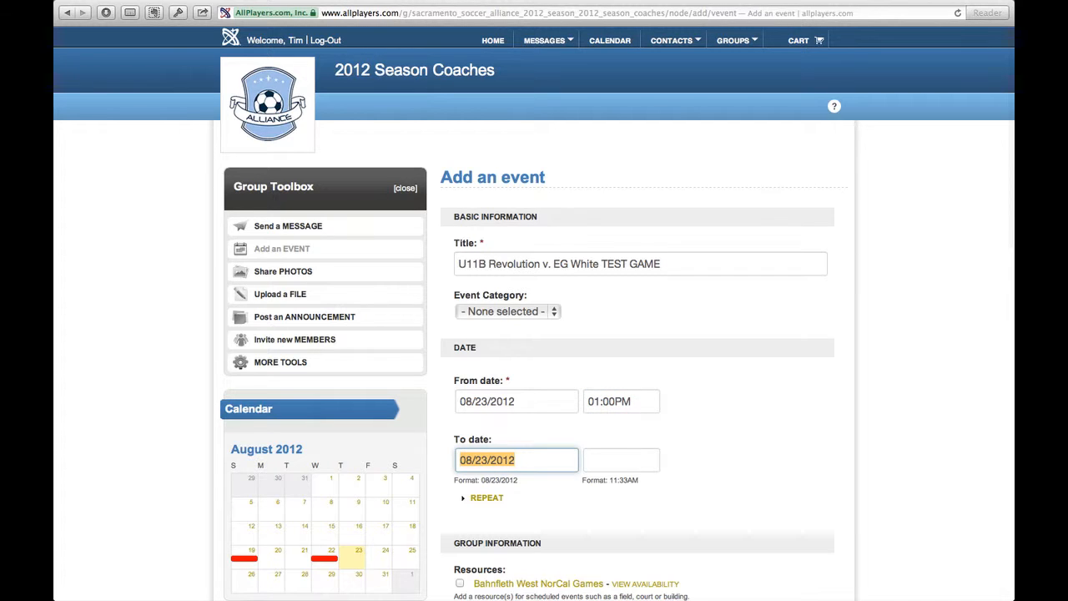
Set the event's end time to 02:30PM on the same day
key(Tab)
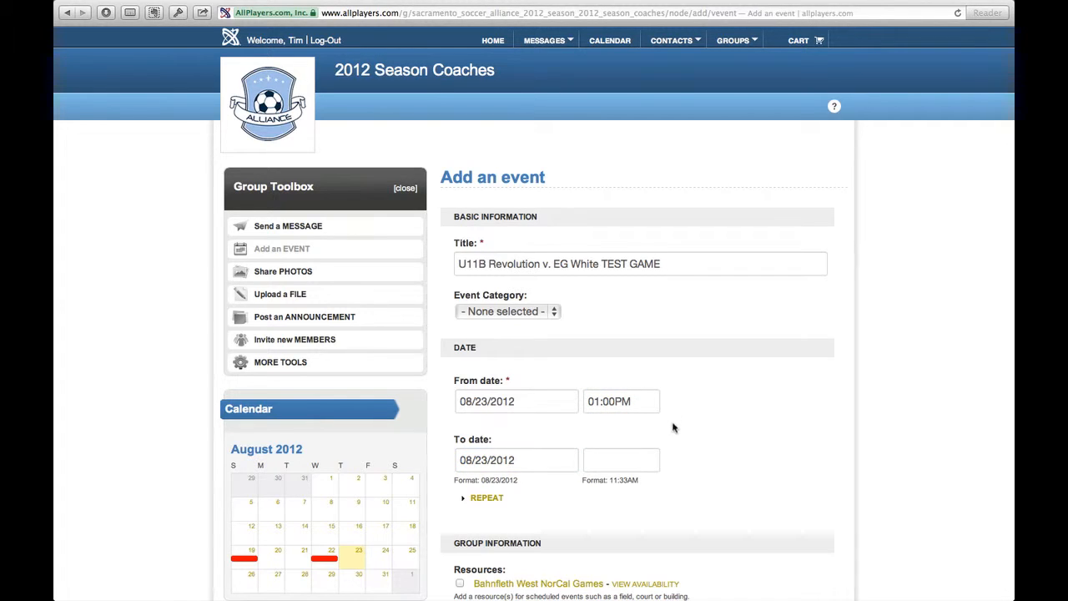
click(639, 457)
text(2:)
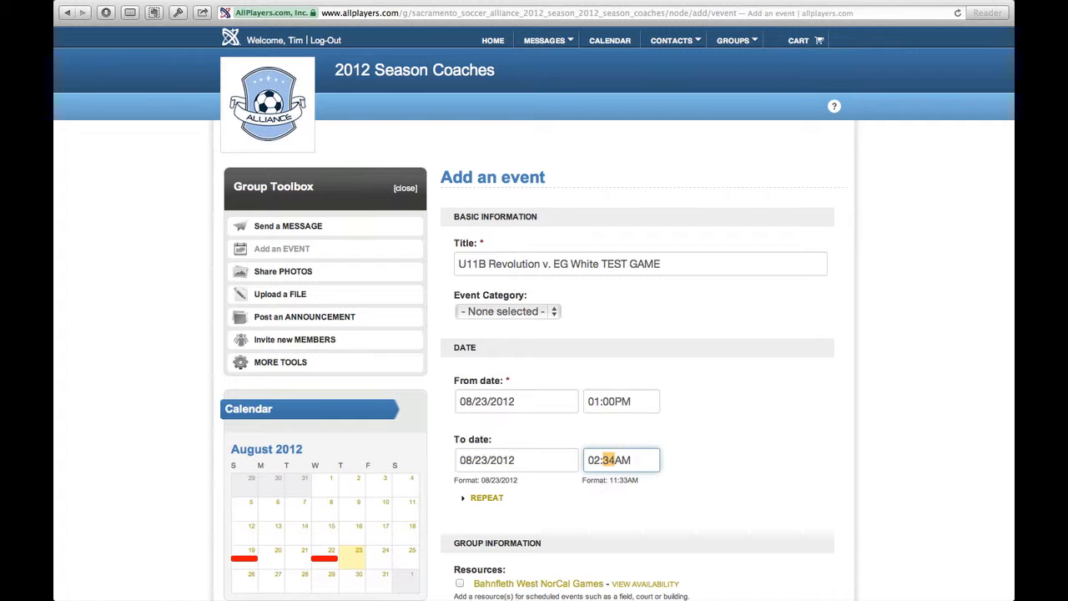
text(30P)
Assign the Bahnfleth West NorCal Games resource to the event
scroll(762, 472, down, 5)
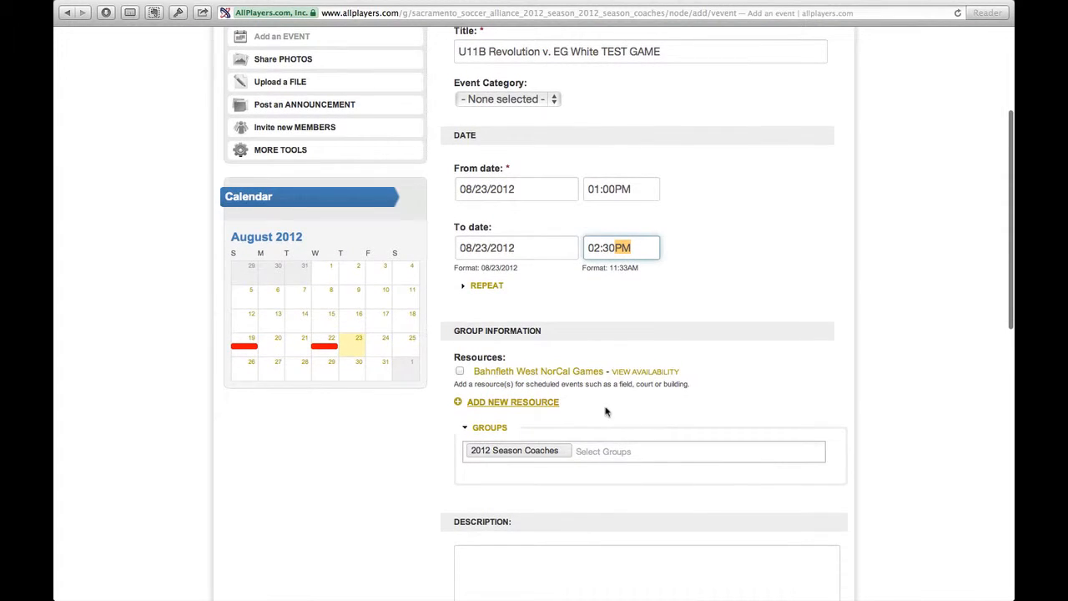
mouse_move(474, 375)
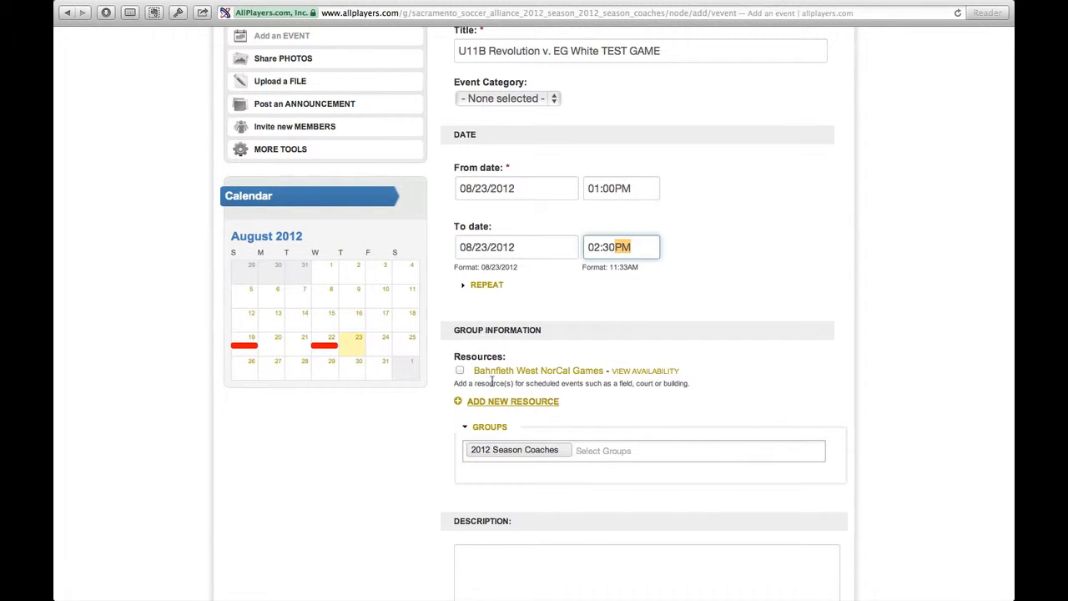
click(460, 369)
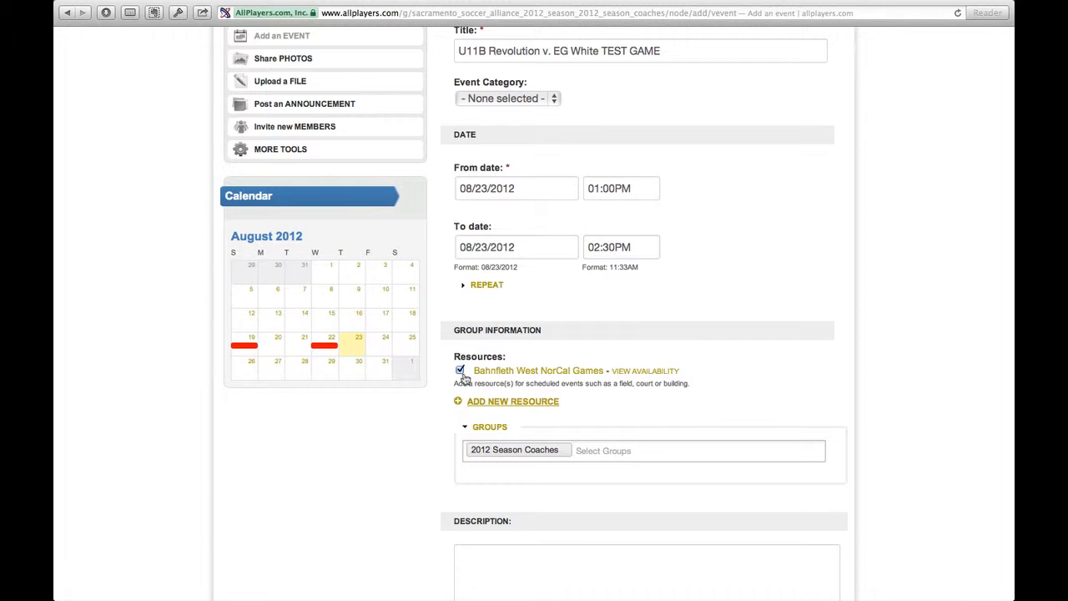
Enter the contact's full name, phone number and e-mail address on separate lines in the event description
scroll(568, 455, down, 3)
click(549, 447)
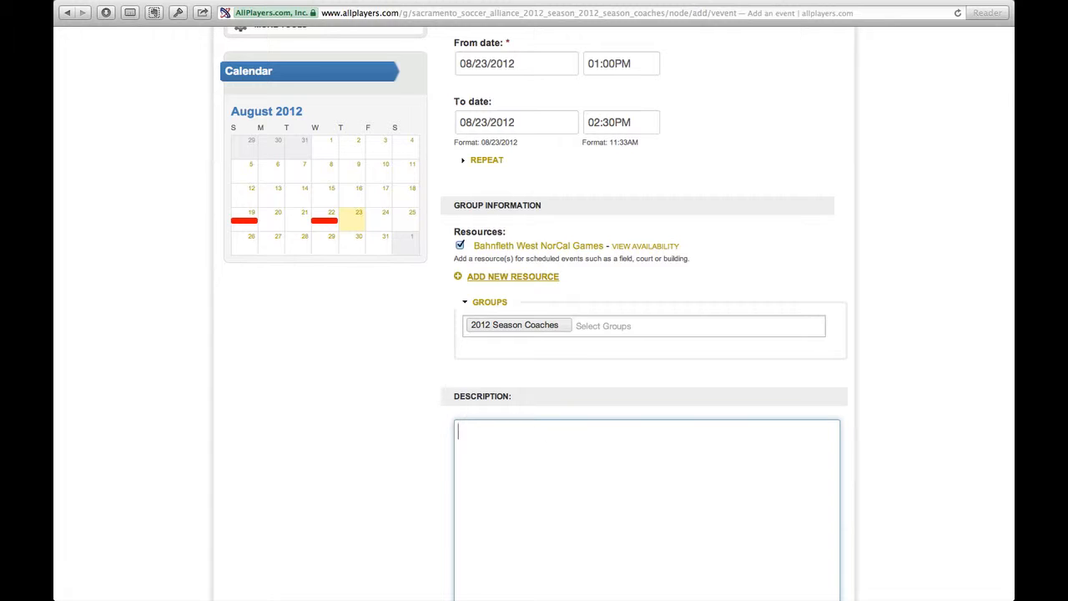
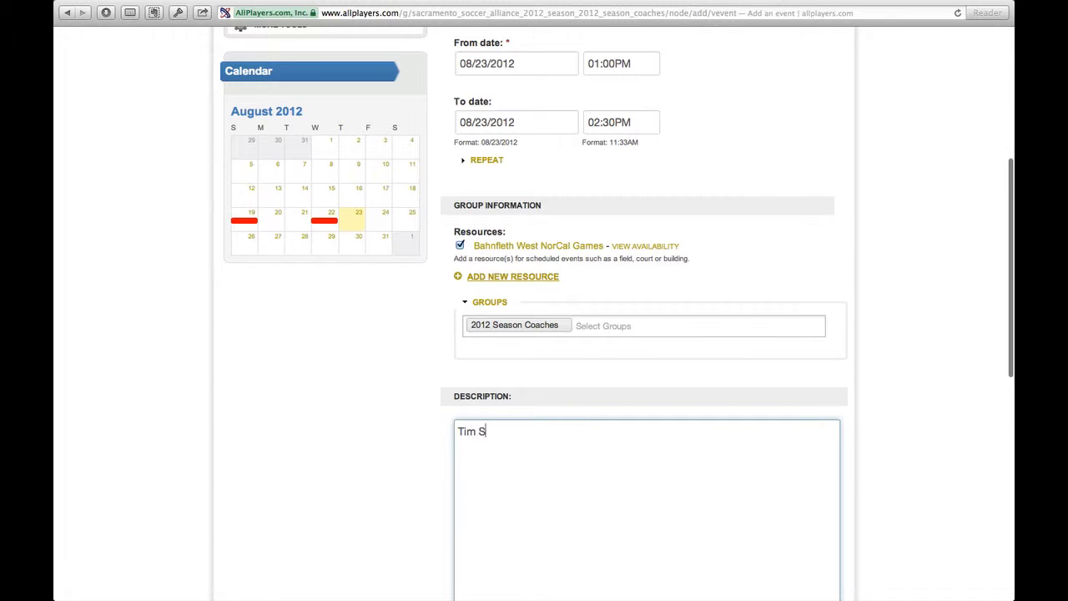
key(Return)
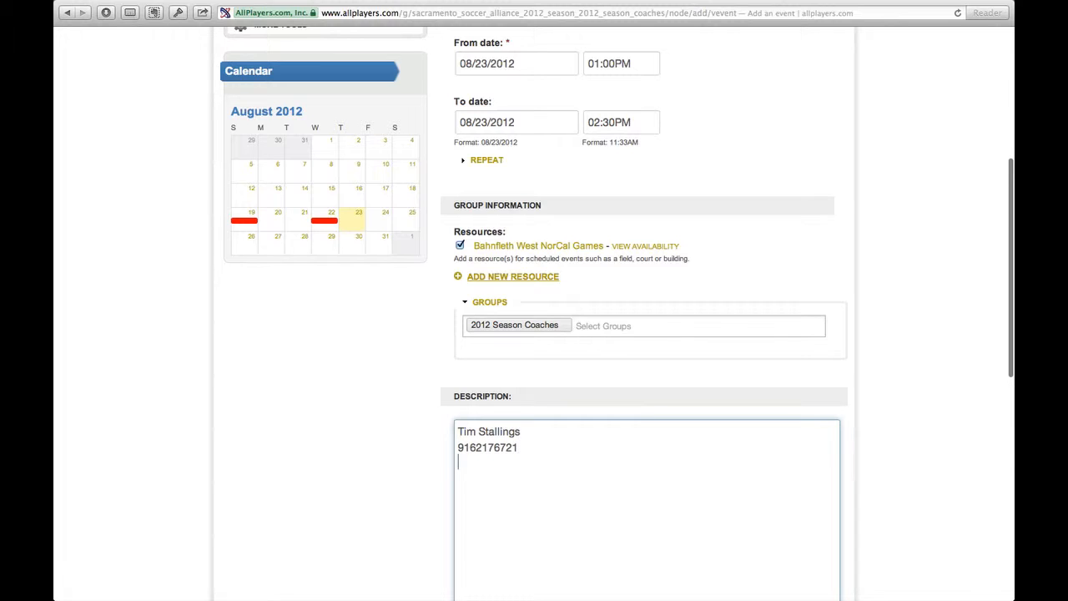
Save the event to the group calendar without sending notifications and dismiss the status message
scroll(534, 333, down, 5)
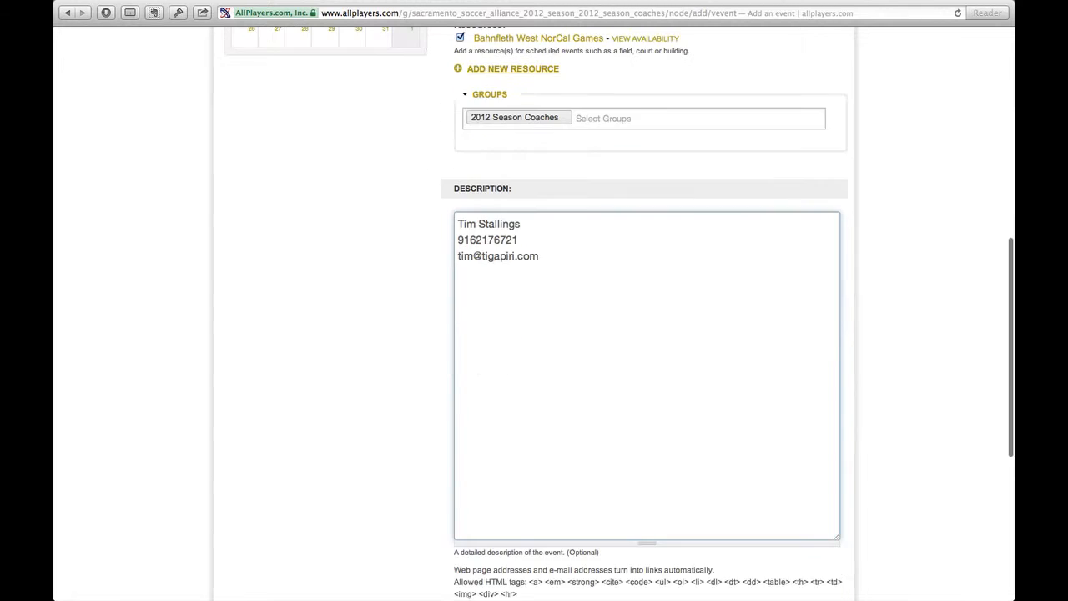
scroll(467, 442, down, 3)
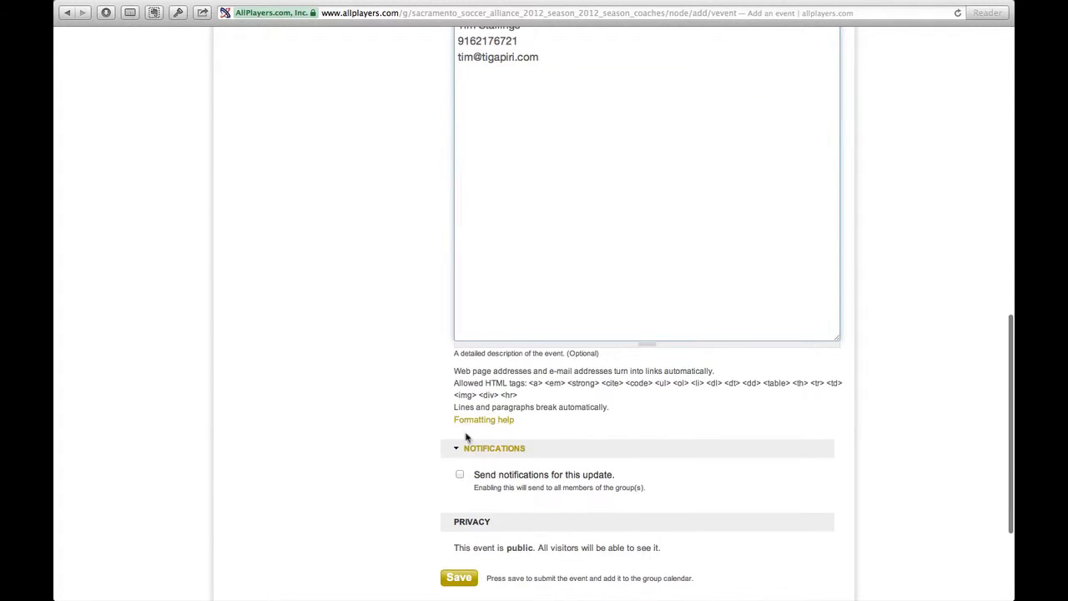
scroll(536, 467, down, 1)
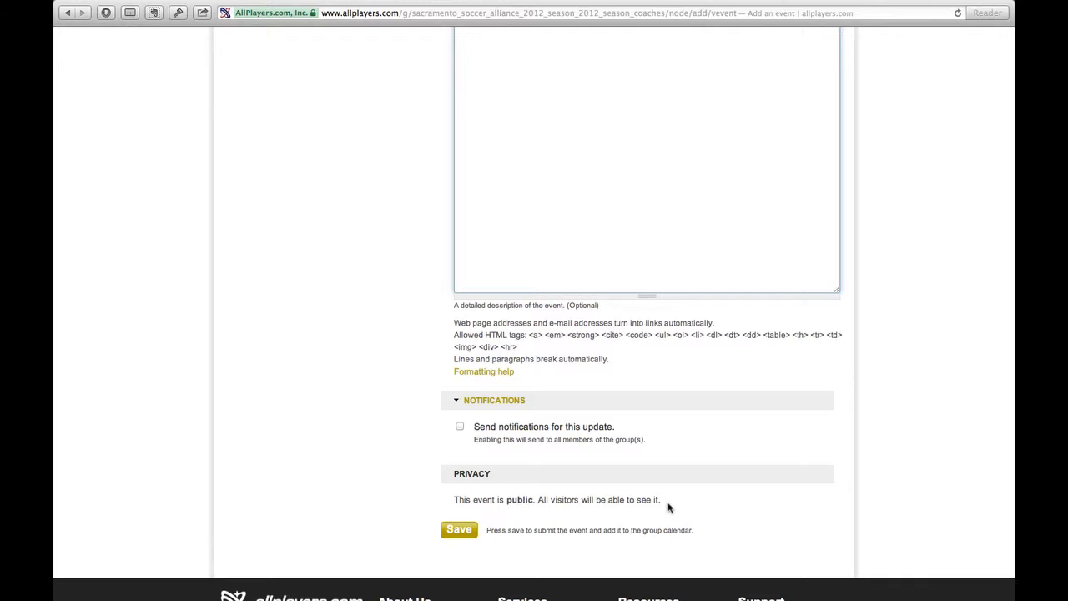
click(460, 532)
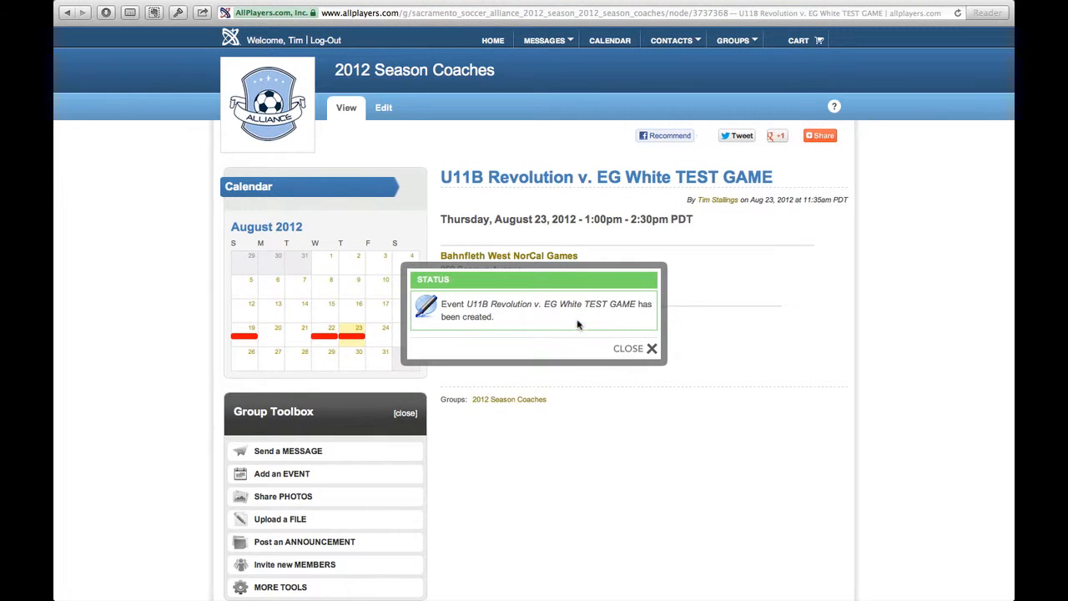
click(617, 357)
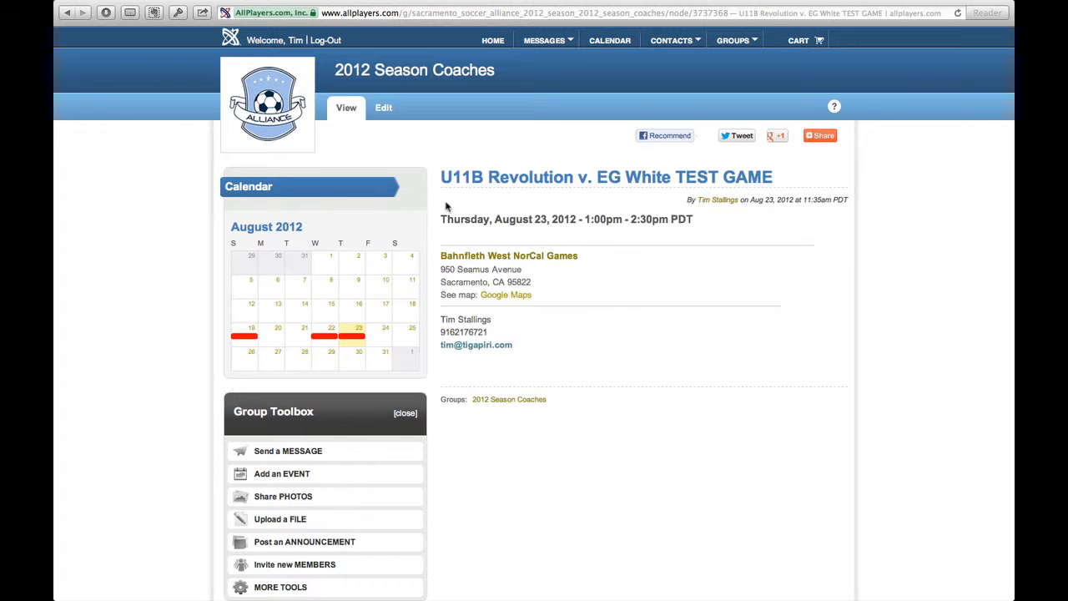
Return to the 2012 Season Coaches group page and open the August 23 U11B Revolution test game from its calendar
click(401, 78)
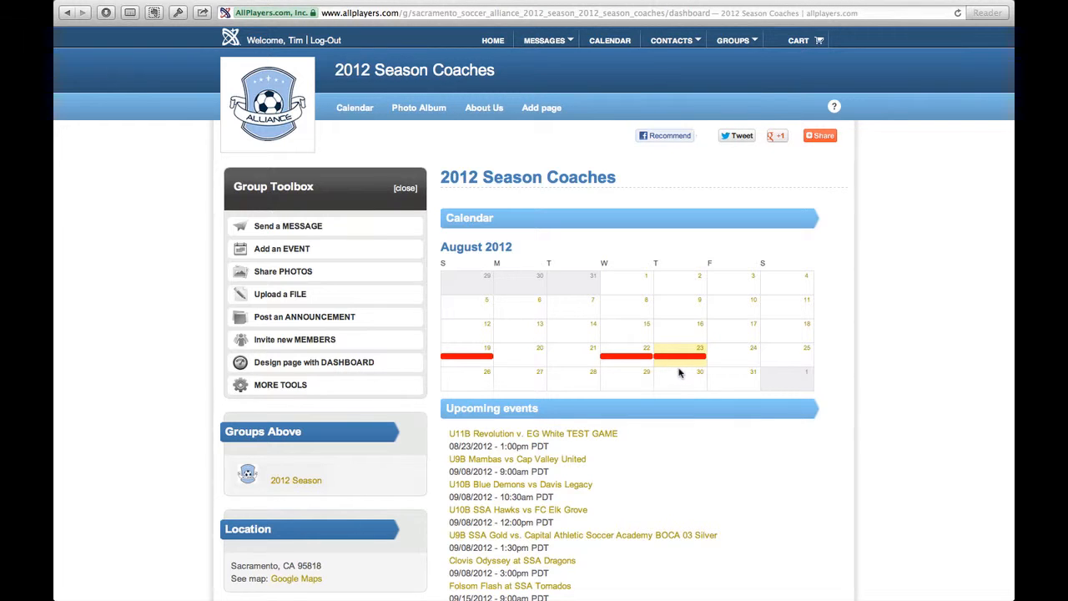
mouse_move(681, 356)
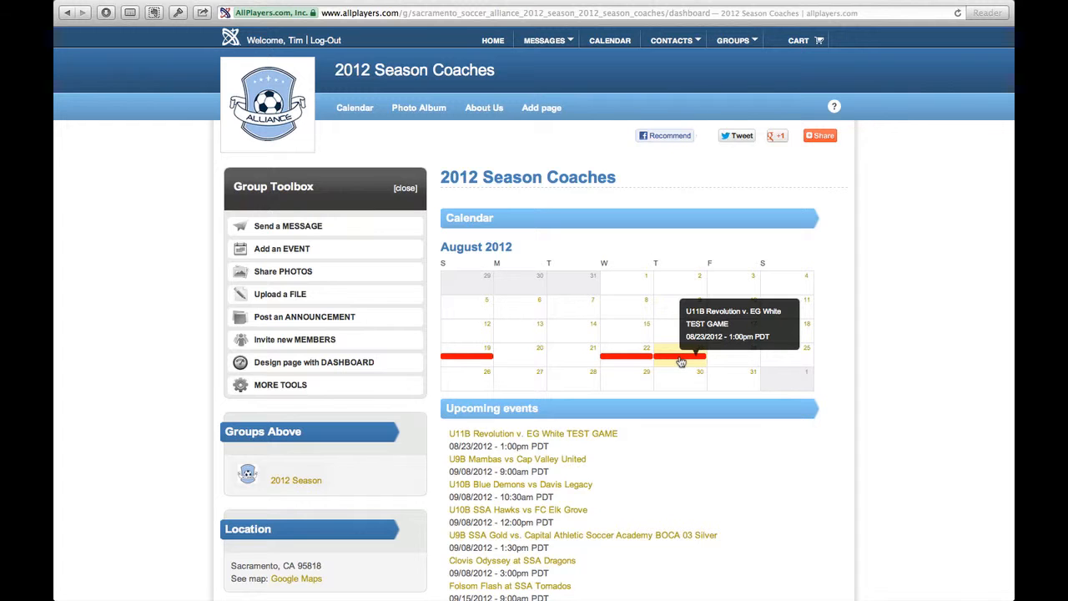
click(681, 359)
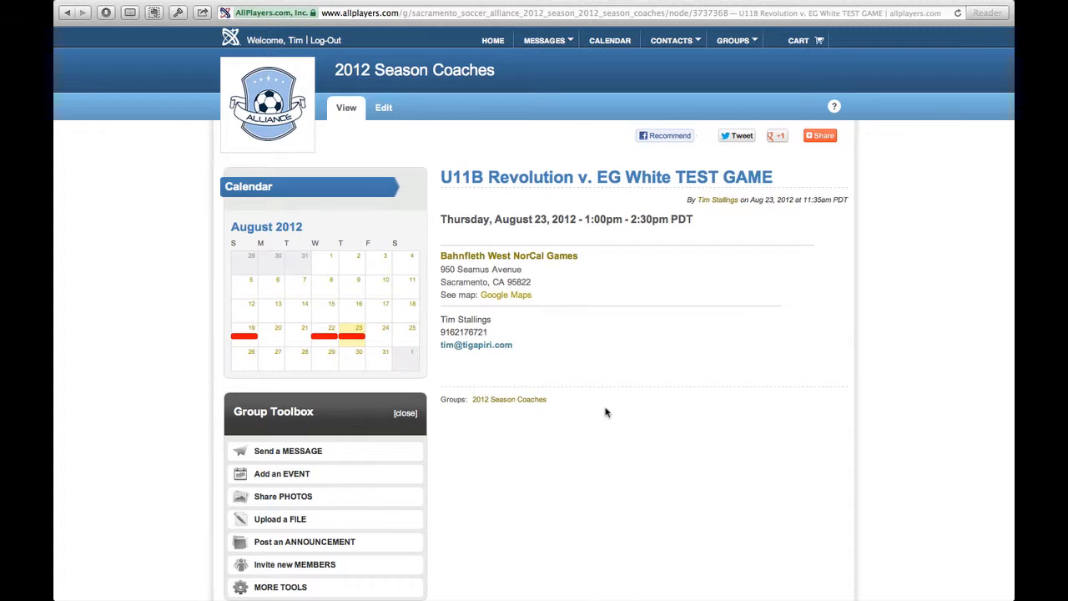
Open the test game for editing, review its details, save it without sending notifications and dismiss the status message
click(384, 110)
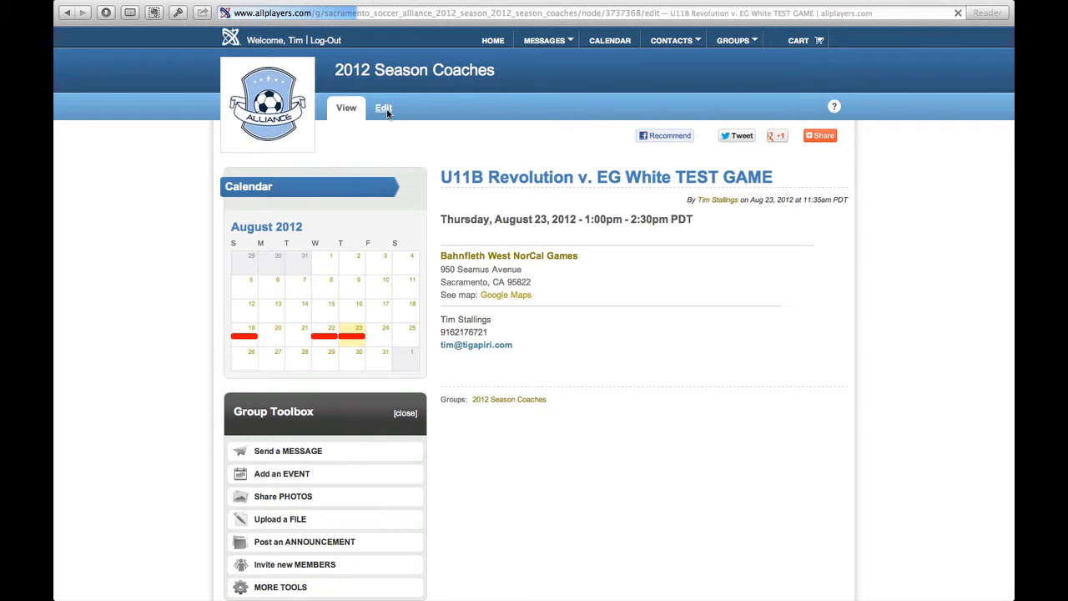
scroll(705, 381, down, 2)
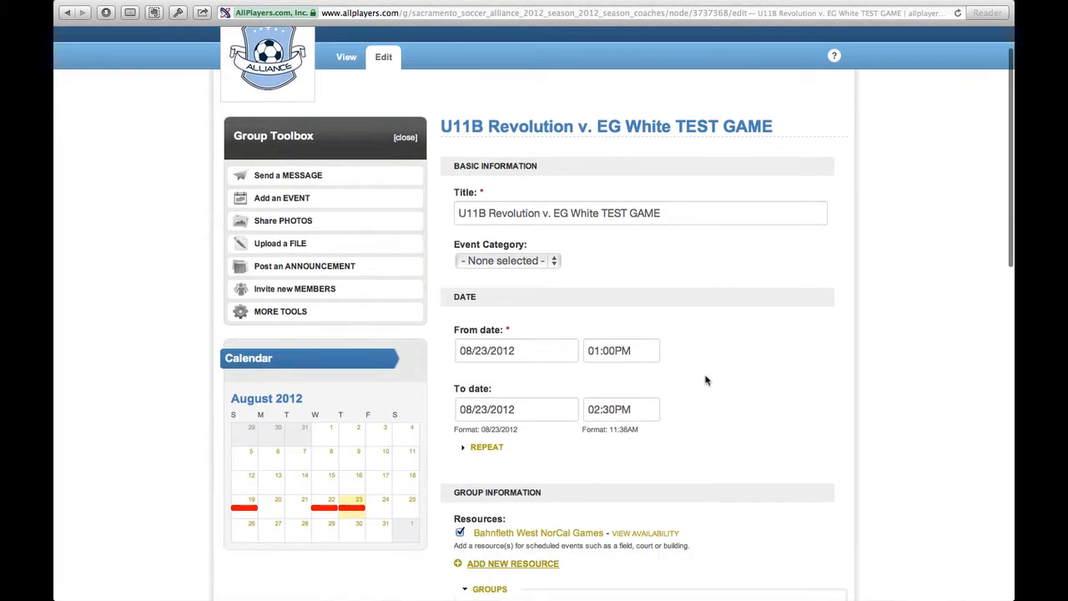
scroll(688, 402, down, 5)
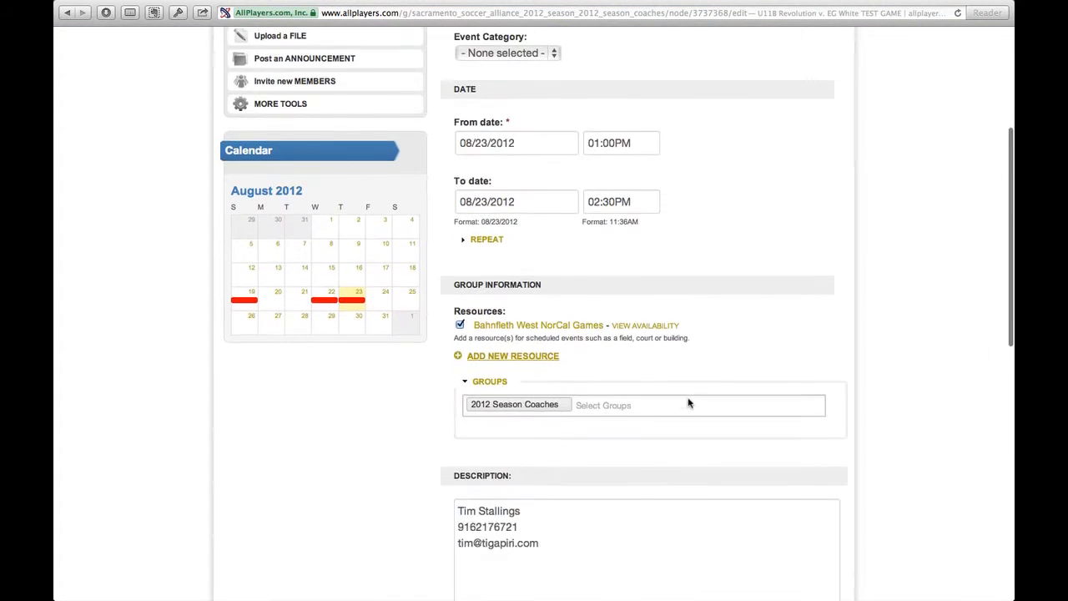
scroll(688, 399, down, 1)
scroll(569, 451, down, 7)
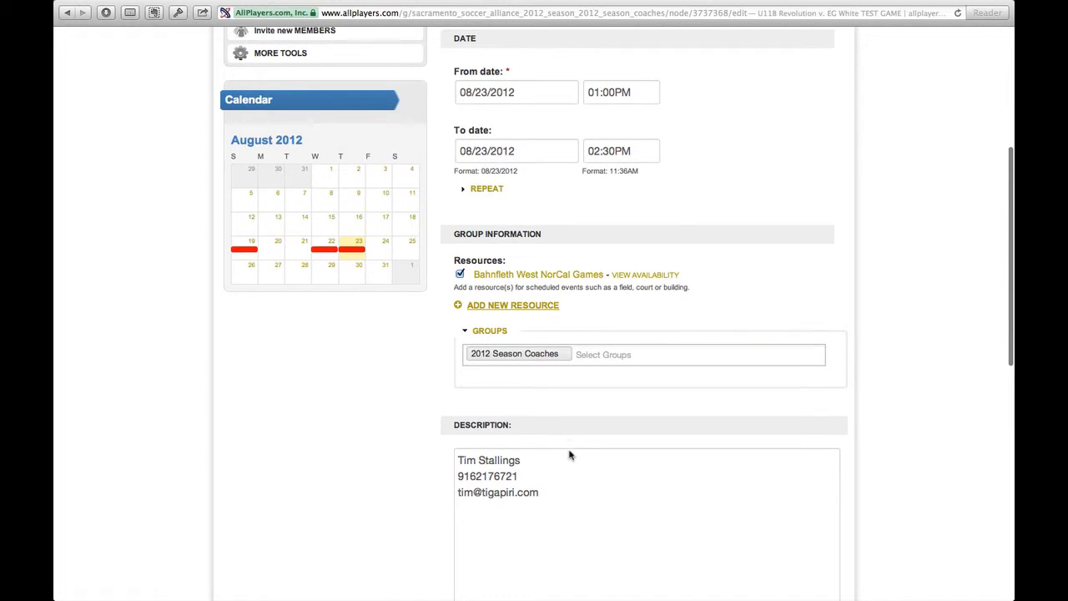
scroll(569, 451, down, 7)
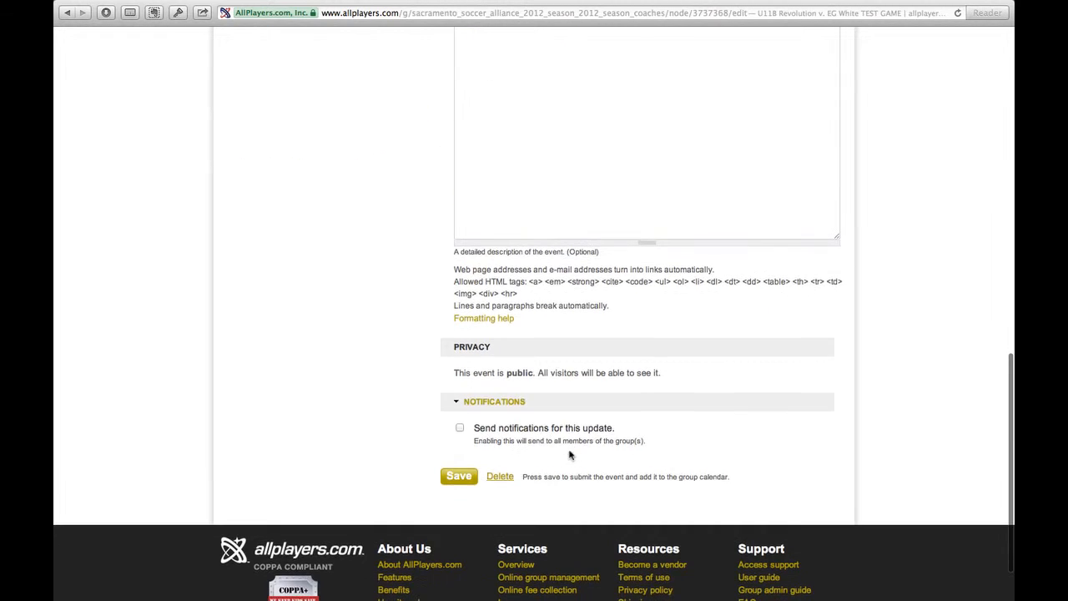
click(470, 480)
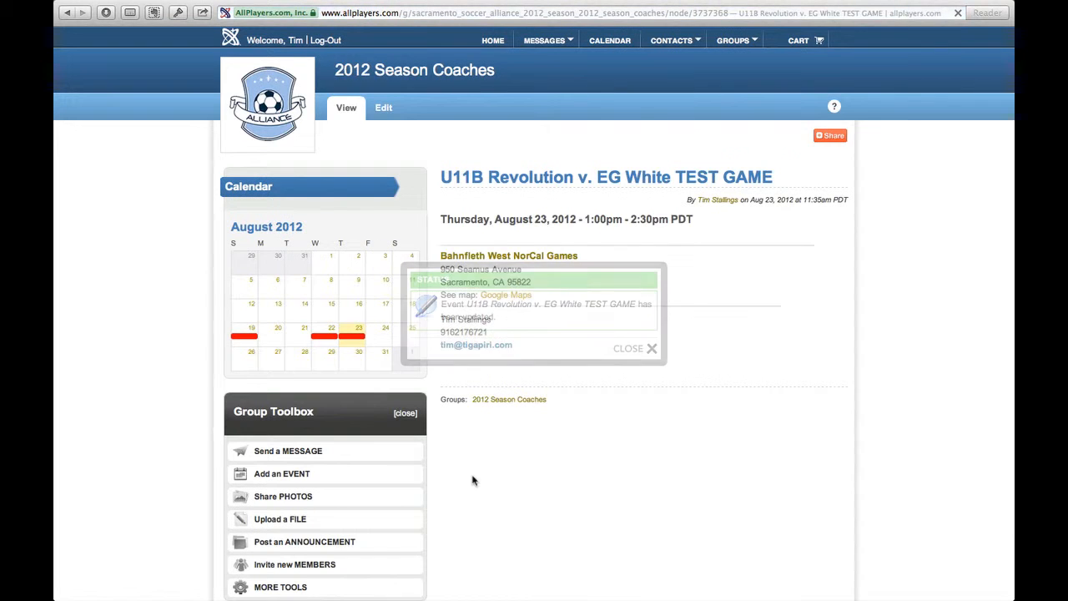
click(627, 350)
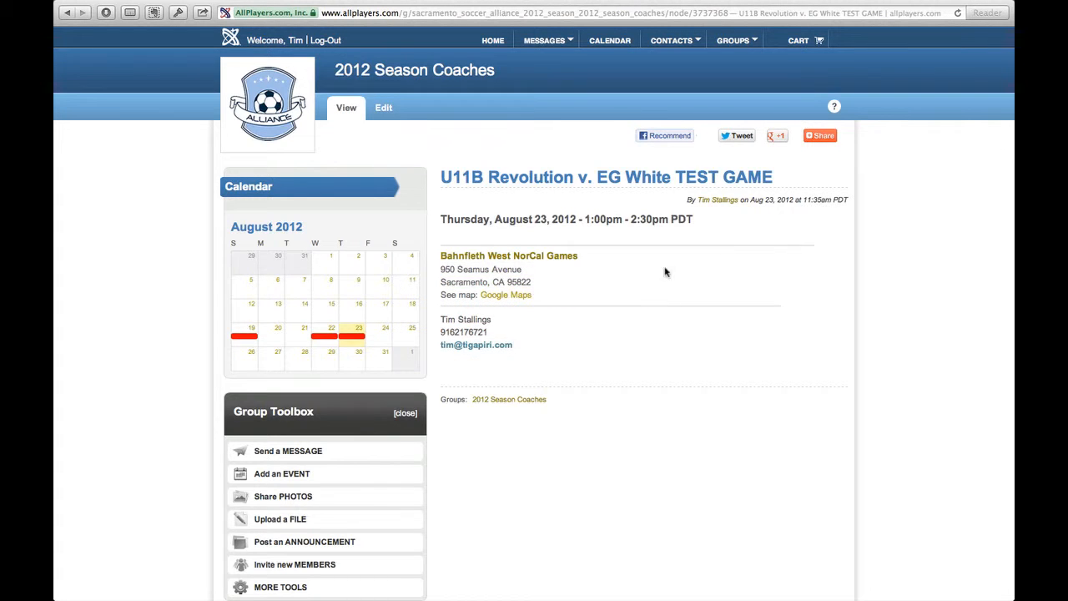
From the group page, start a new event titled Test Home Team vs Test Away Team
click(353, 76)
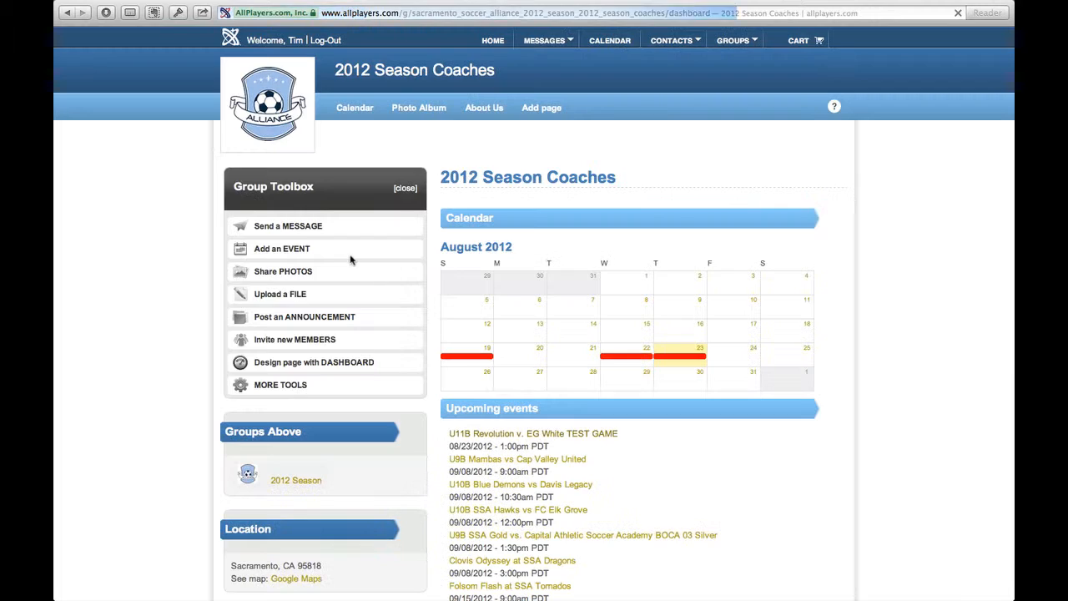
click(299, 248)
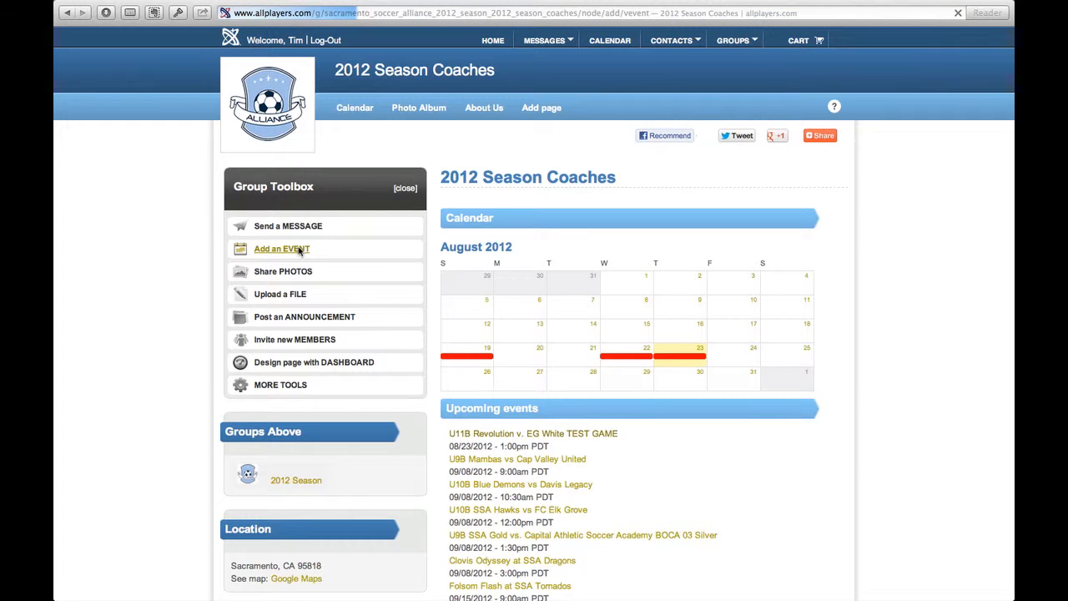
click(524, 255)
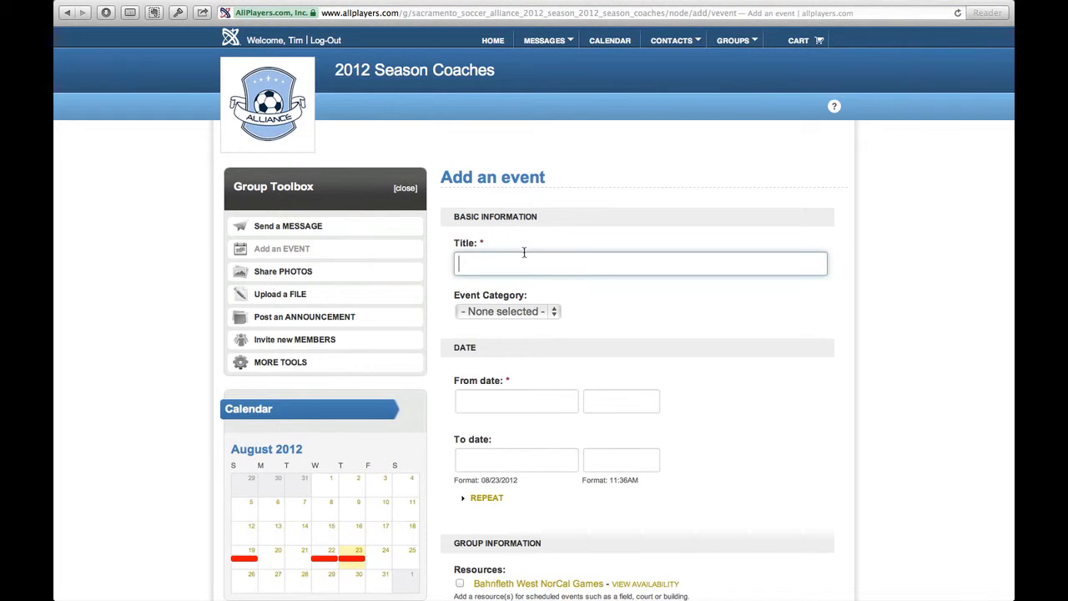
text(Test)
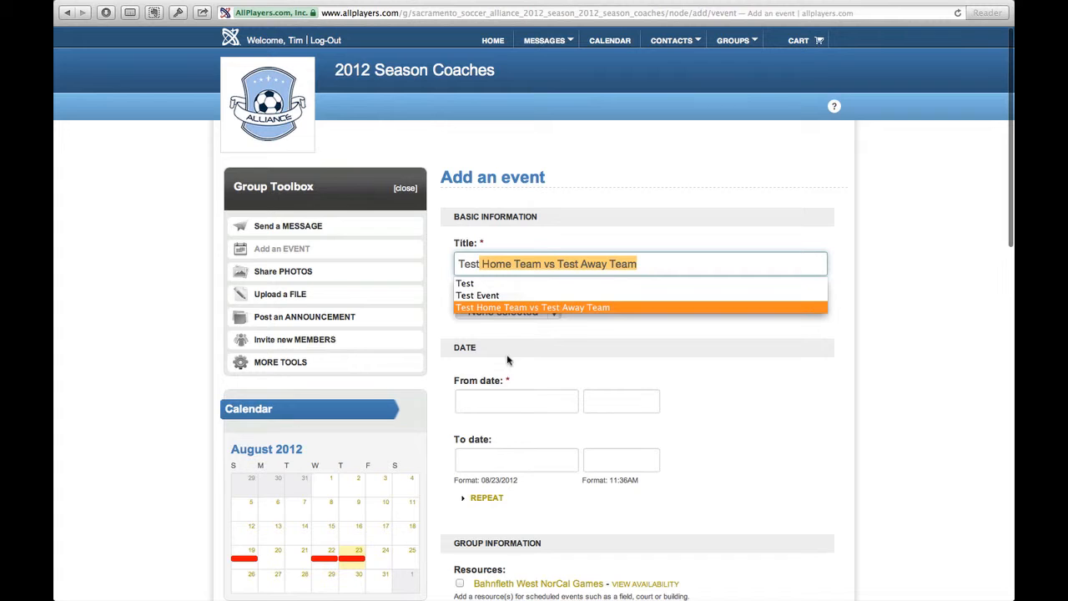
key(Tab)
Set the new event's start to 08/23/2012 at 02:36PM
click(507, 399)
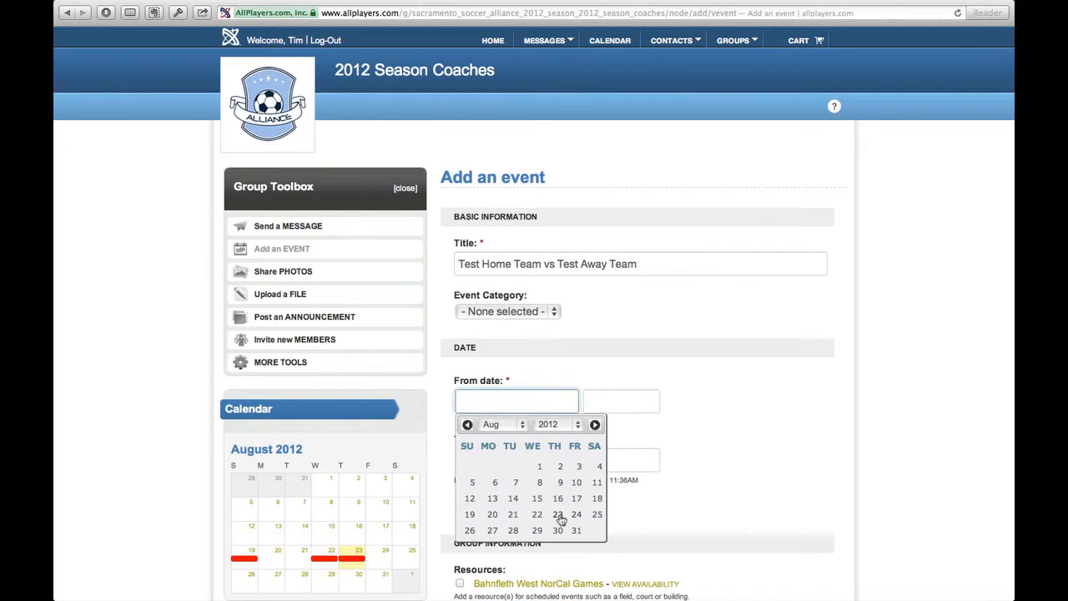
click(557, 513)
click(616, 411)
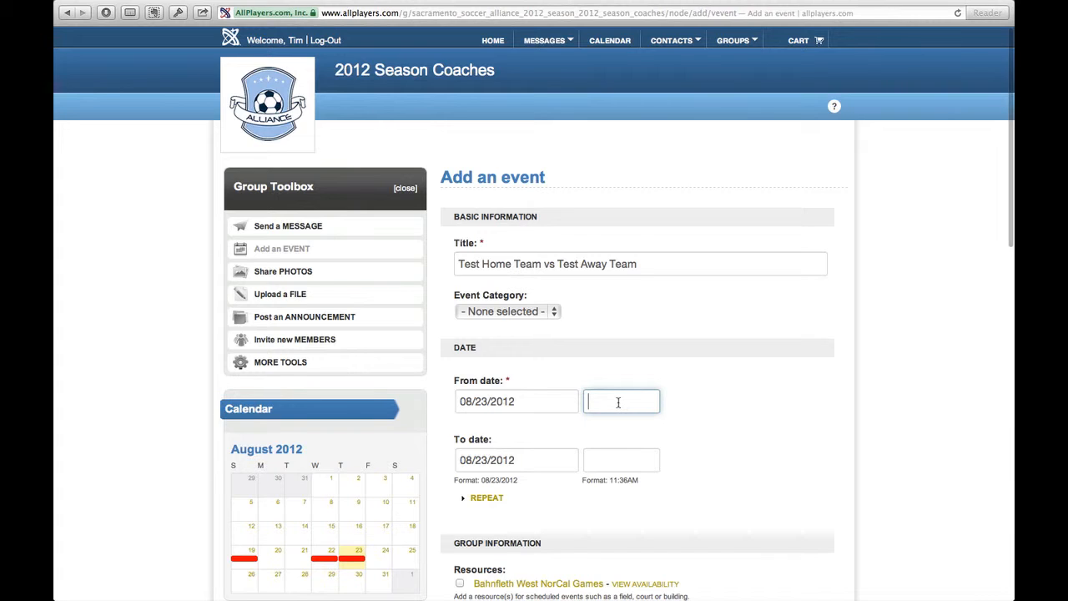
text(02:36AM)
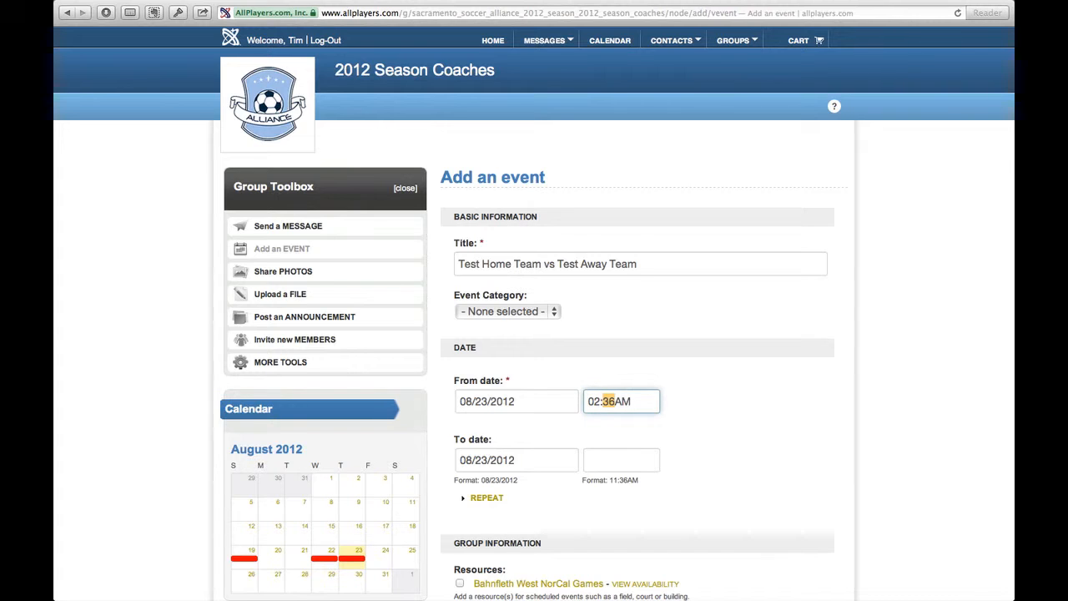
key(Tab)
key(Tab)
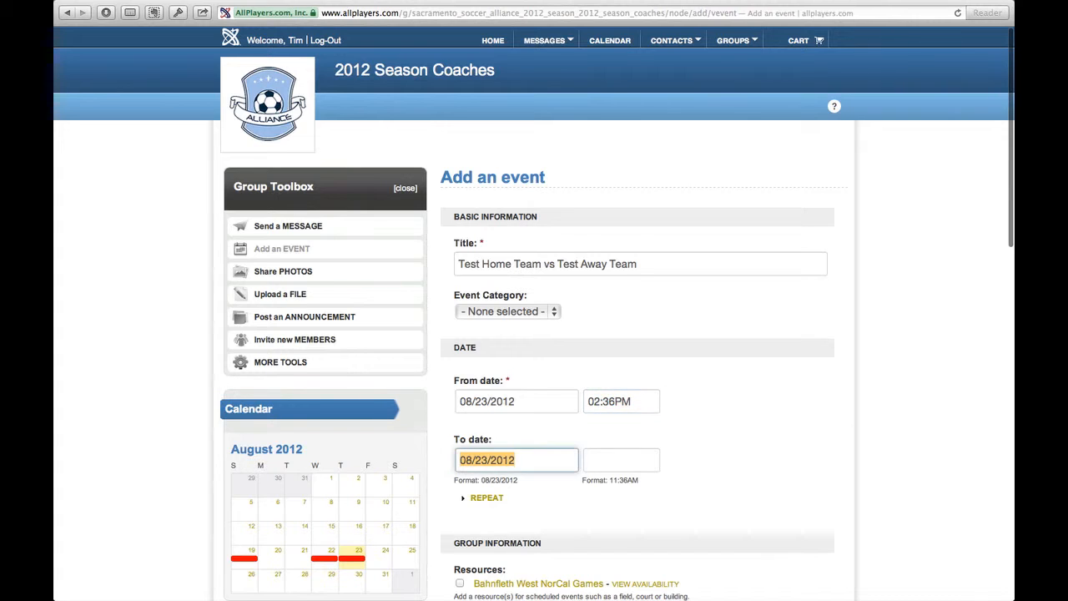
key(Tab)
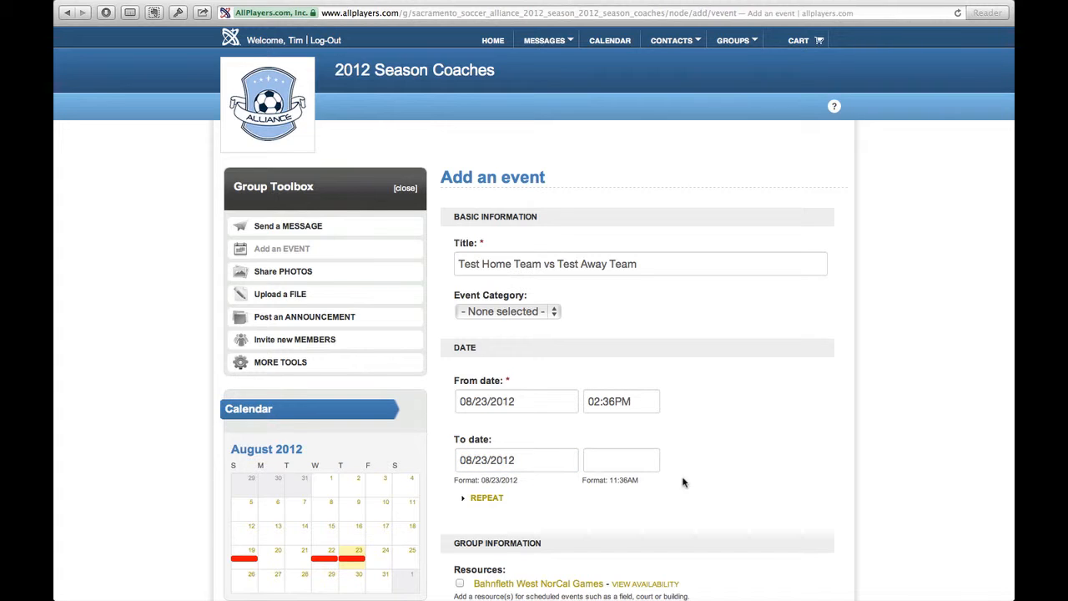
Set the event's end time to 03:00PM on the same day
click(638, 465)
text(3:36AM)
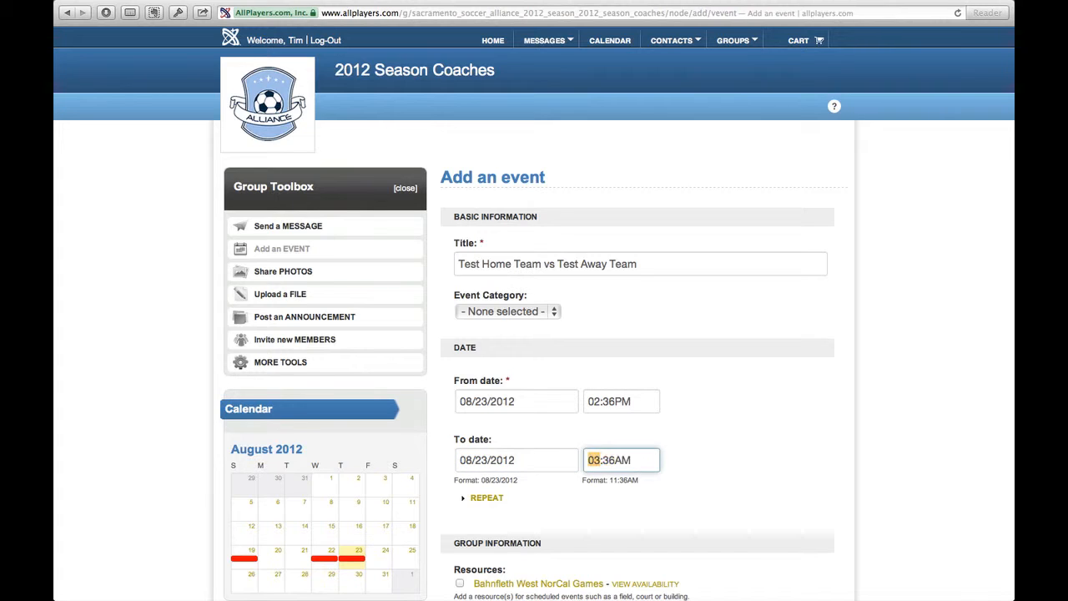
key(Tab)
key(Tab)
text(p)
Assign the Bahnfleth West NorCal Games resource, save the Test Home Team vs Test Away Team event and dismiss the status message
scroll(722, 451, down, 5)
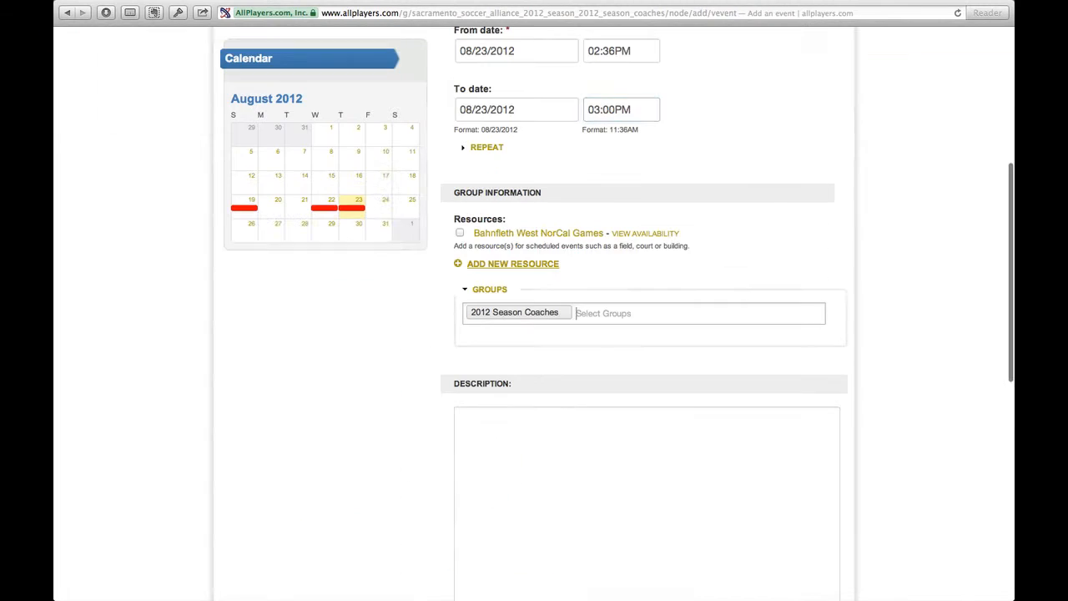
click(460, 234)
scroll(678, 388, down, 10)
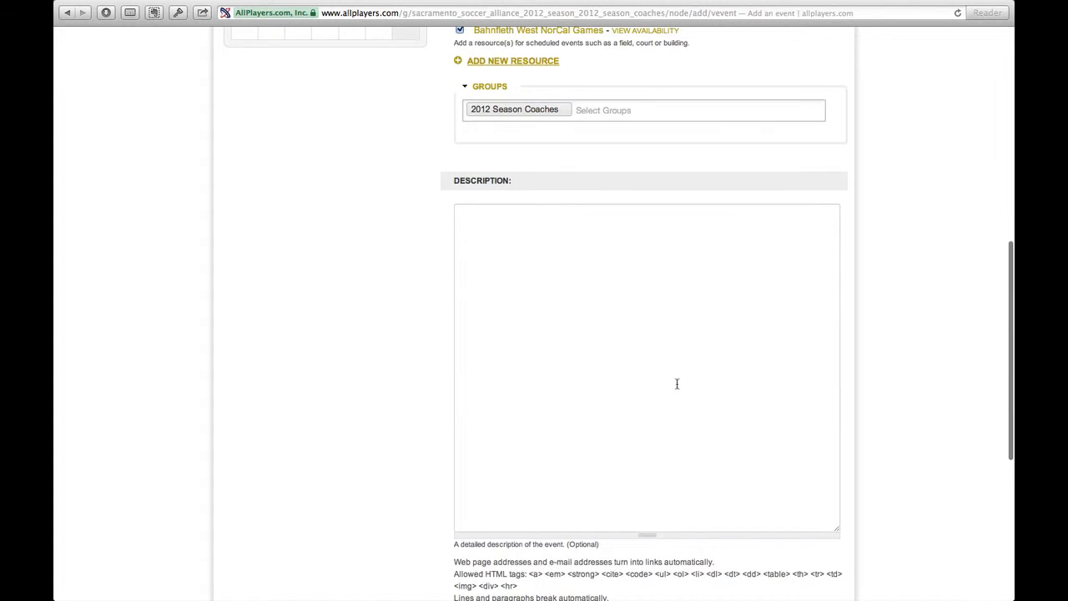
click(464, 414)
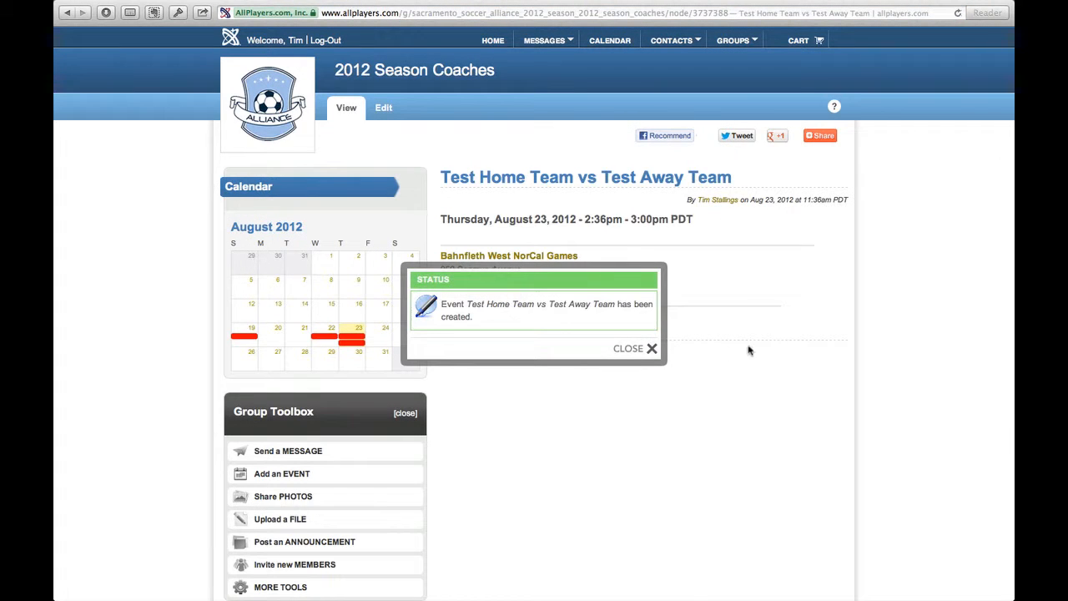
click(631, 349)
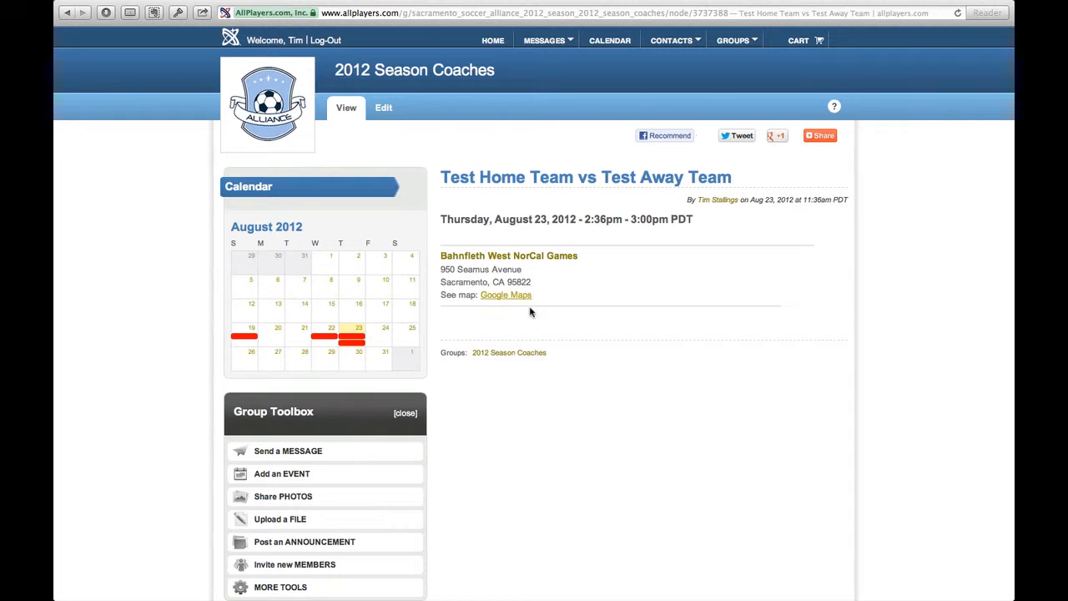
Start another group event and title it Test
click(304, 474)
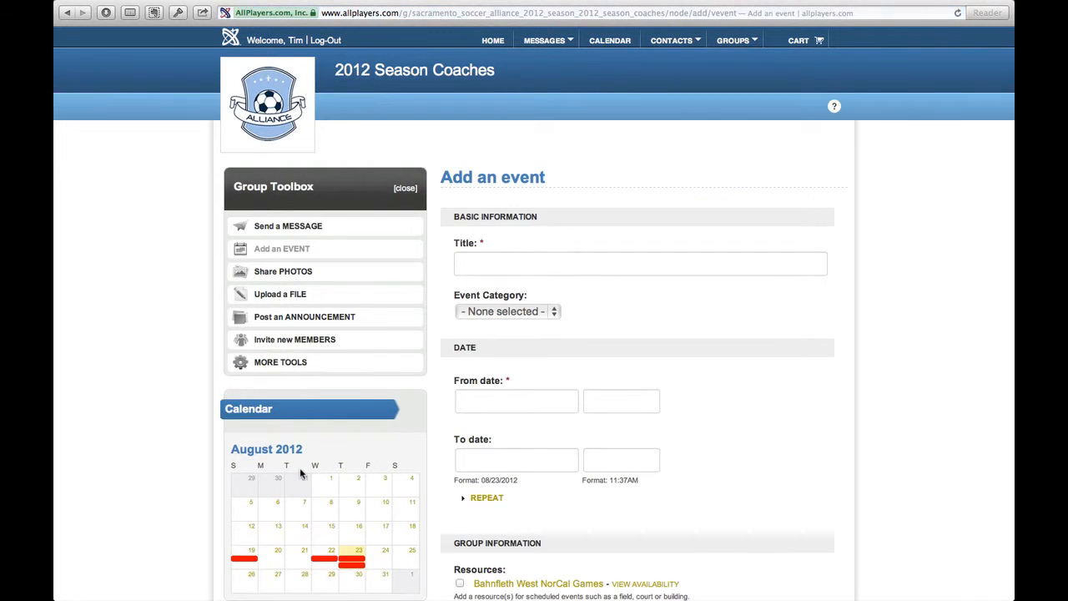
click(522, 262)
text(Test)
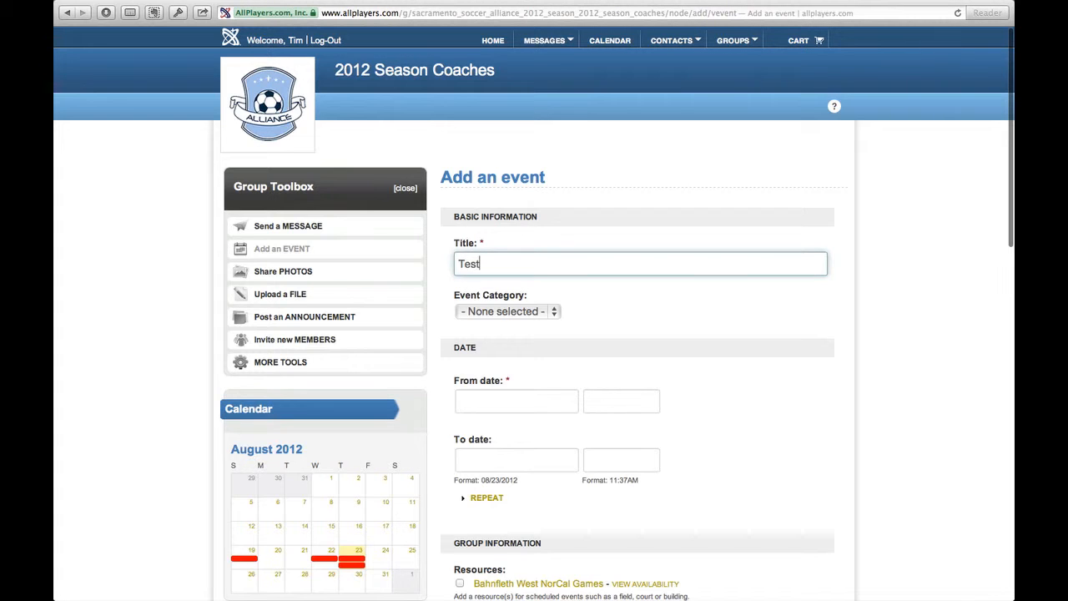
key(Tab)
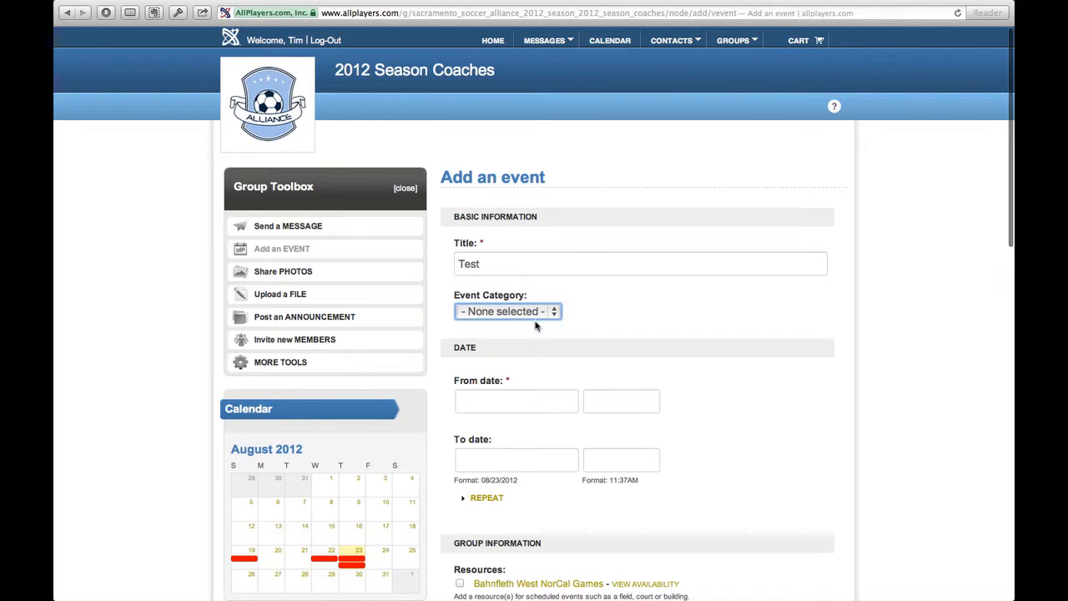
Set the Test event's start to 08/23/2012 at 01:30PM, overlapping the U11B Revolution game, and leave its end time blank
click(510, 405)
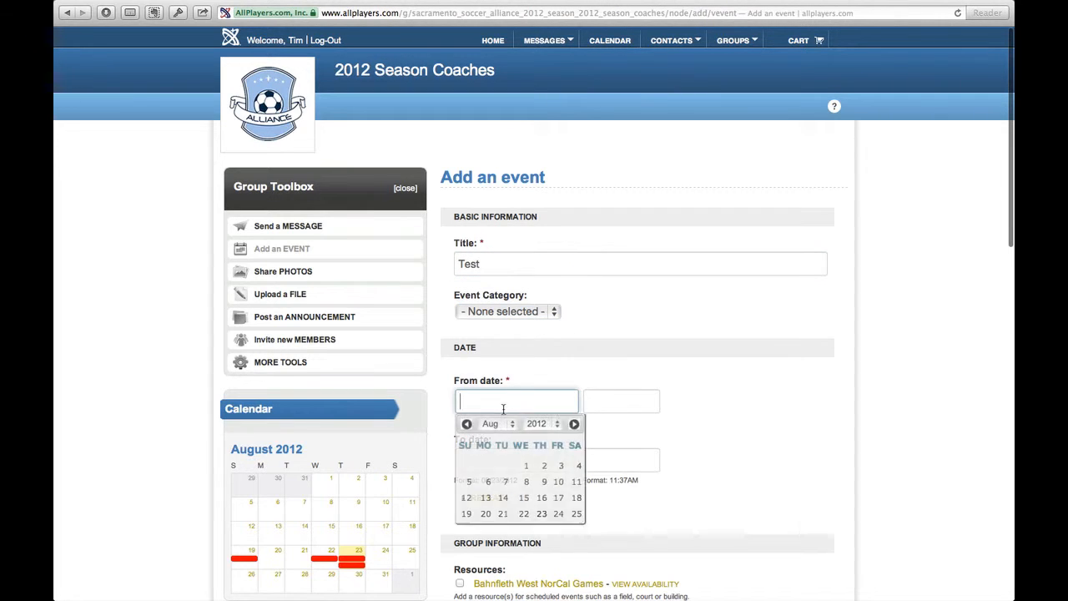
click(542, 514)
click(618, 401)
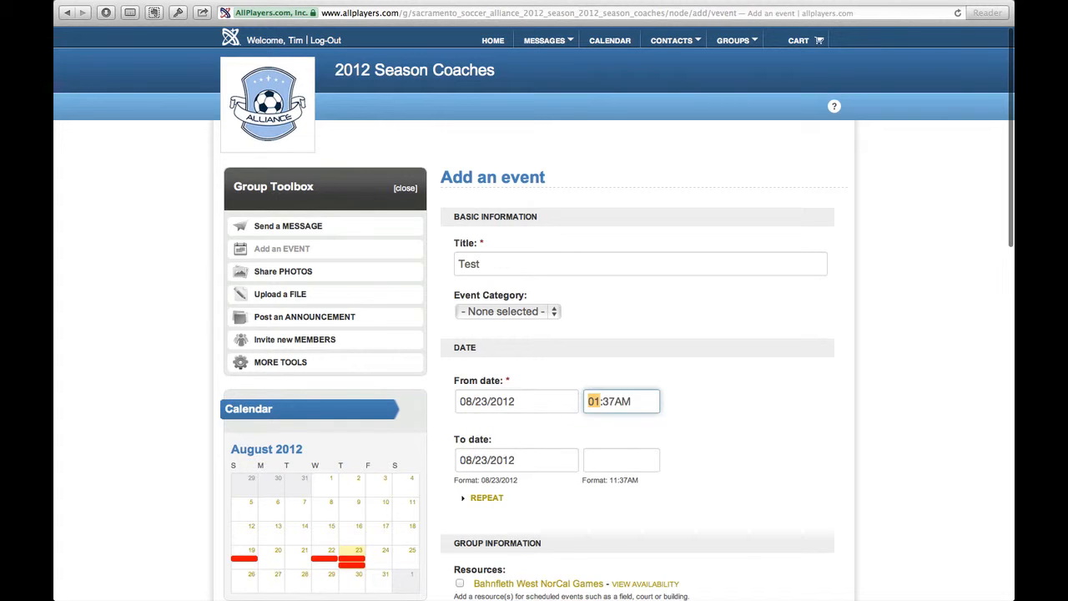
text(01)
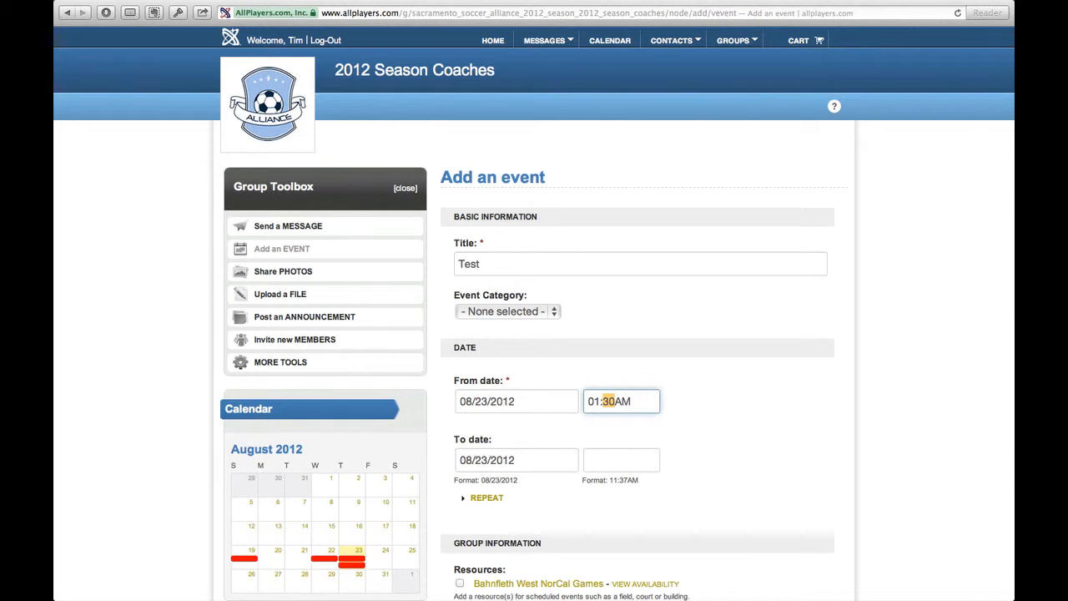
key(Tab)
click(637, 463)
Assign the Bahnfleth West NorCal Games resource to the Test event, try to save it and close the resulting message
scroll(729, 443, down, 4)
scroll(729, 443, down, 2)
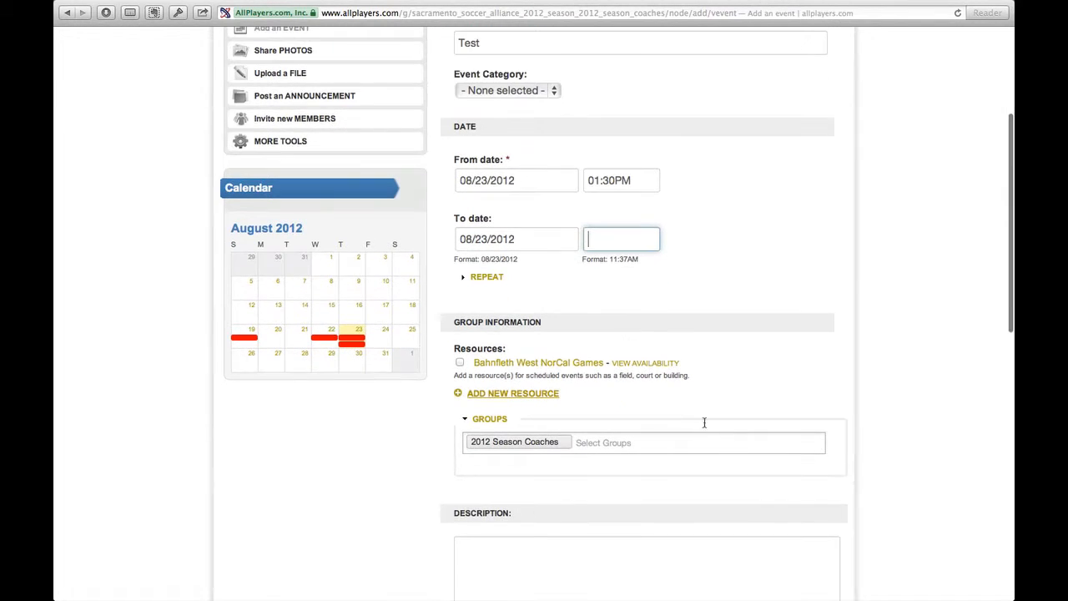
click(460, 362)
scroll(719, 431, down, 16)
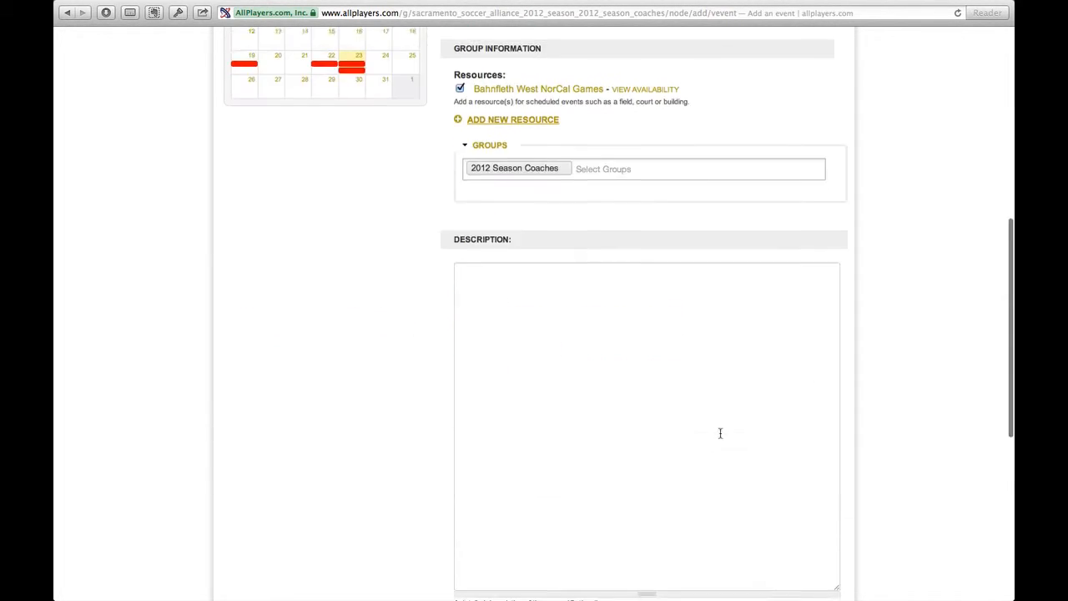
click(460, 525)
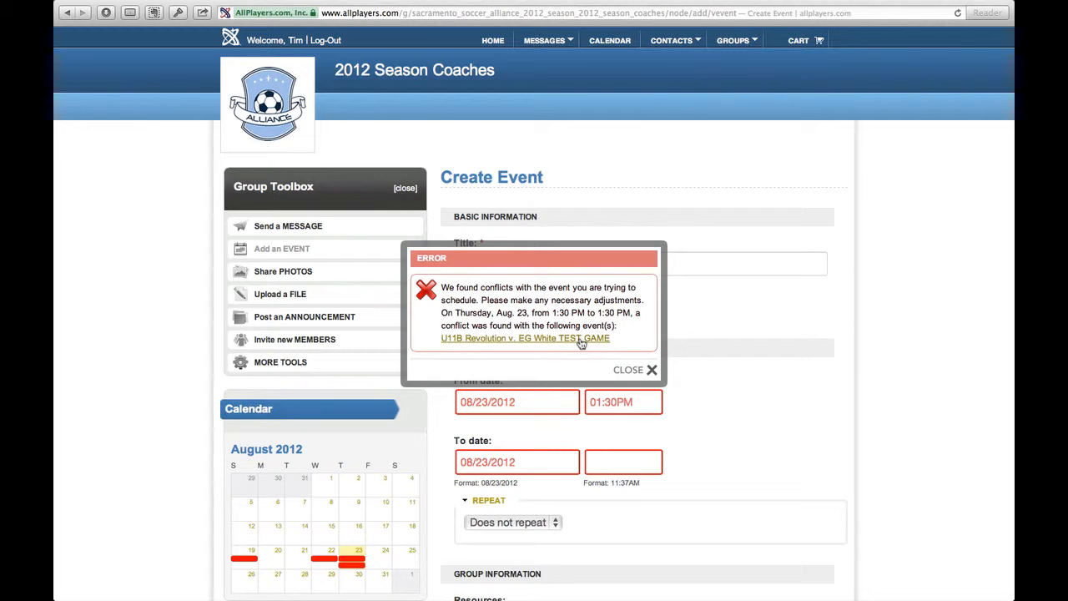
click(634, 370)
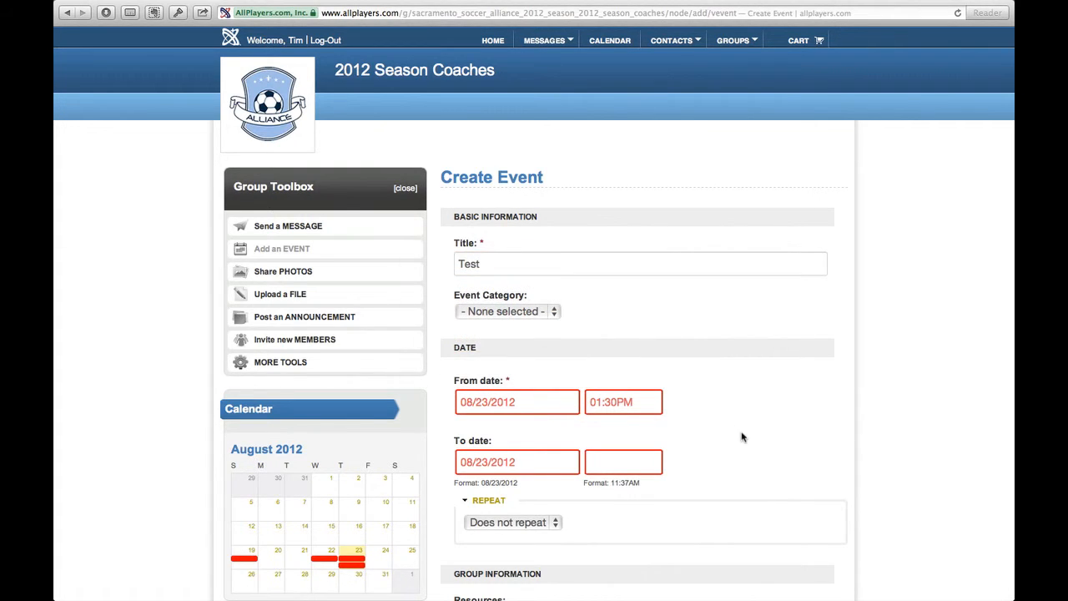